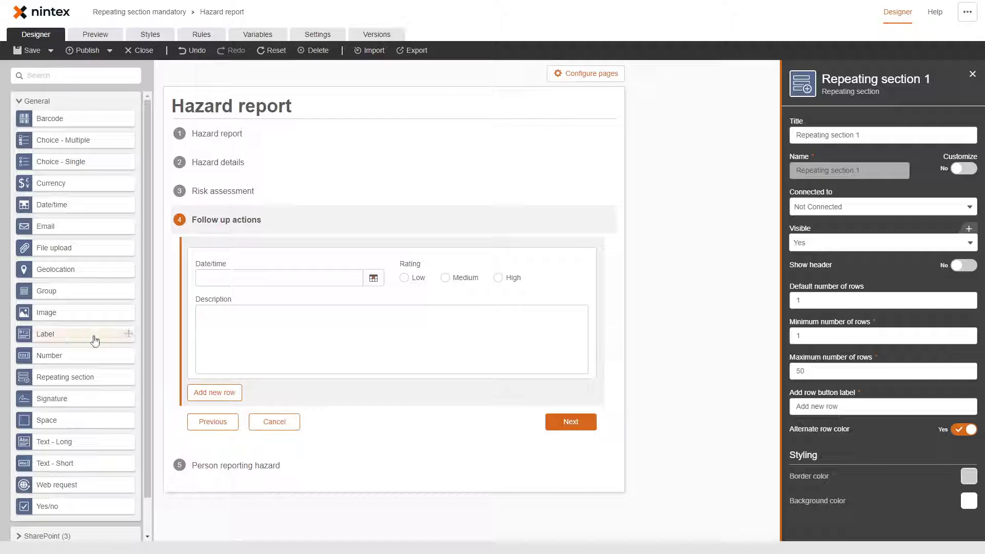
Step: Try to set the minimum number of rows of the Follow up actions repeating section to 0
double_click(801, 336)
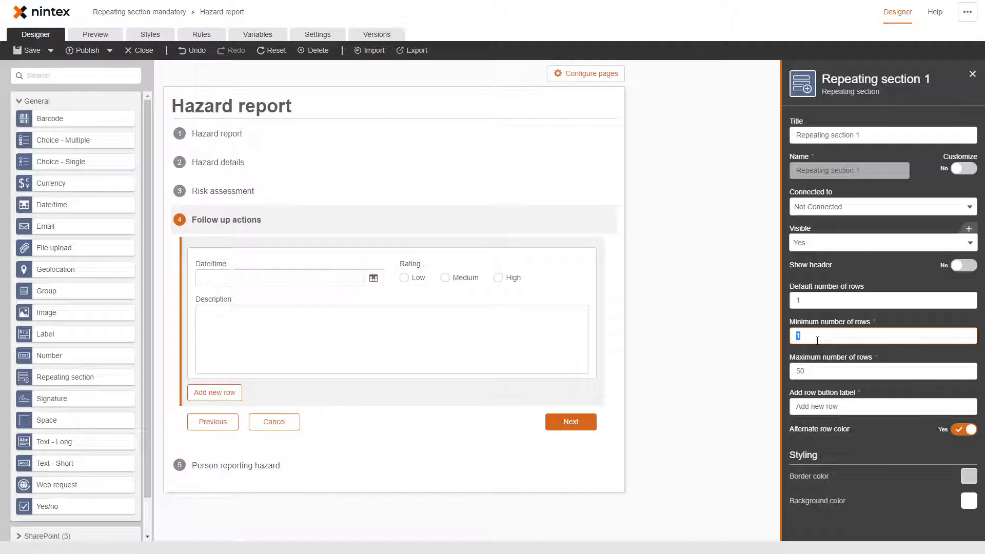
click(728, 355)
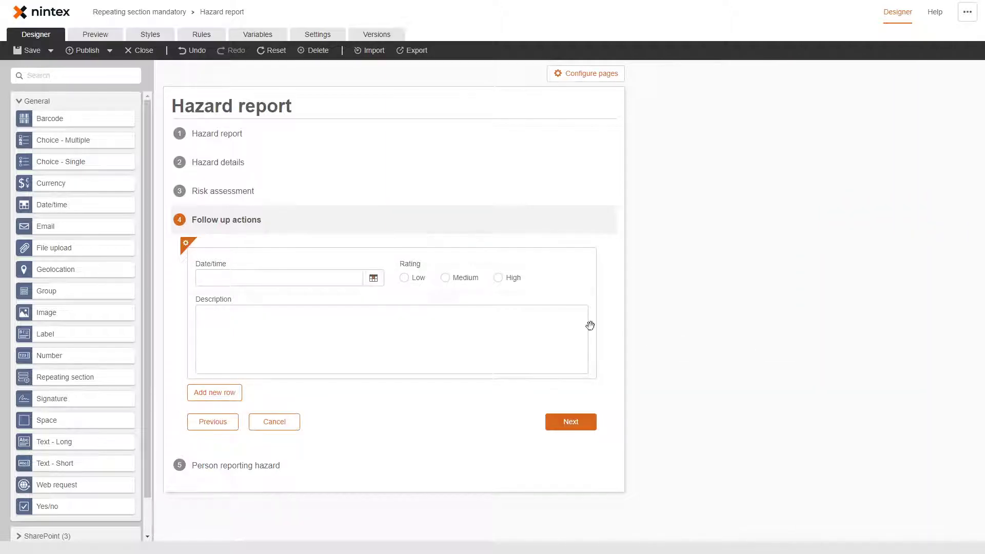
click(463, 243)
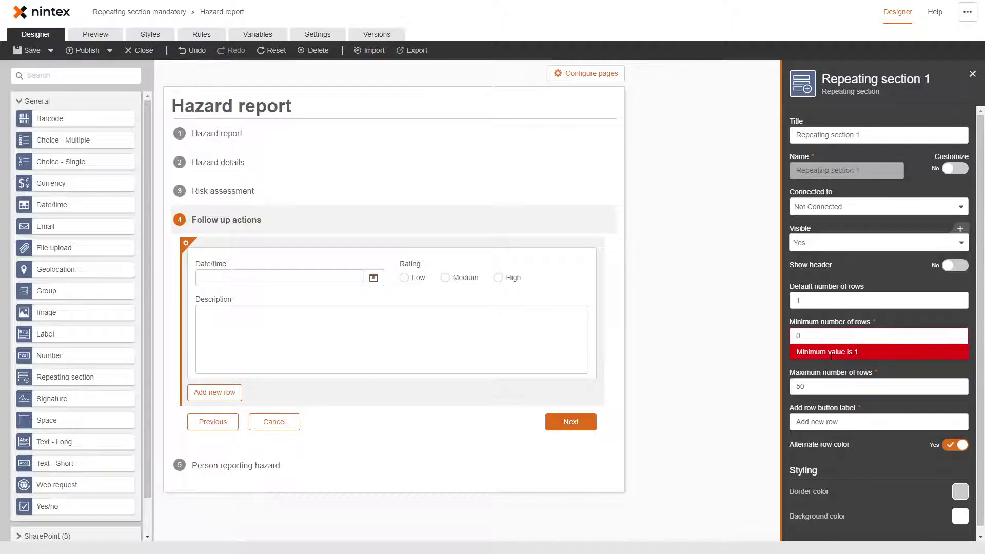
Step: Add a Group control below the repeating section and delete it again
drag(50, 290, 282, 411)
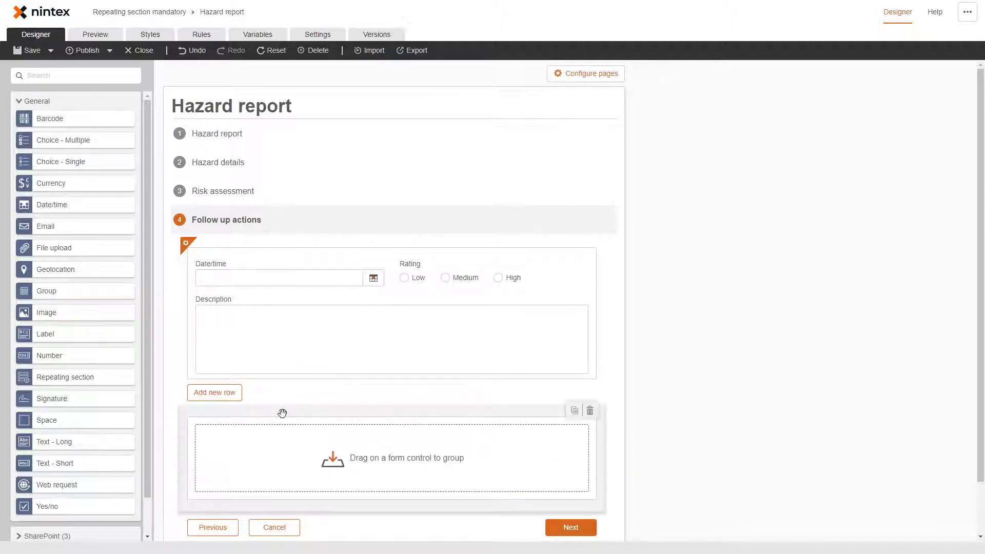
click(590, 411)
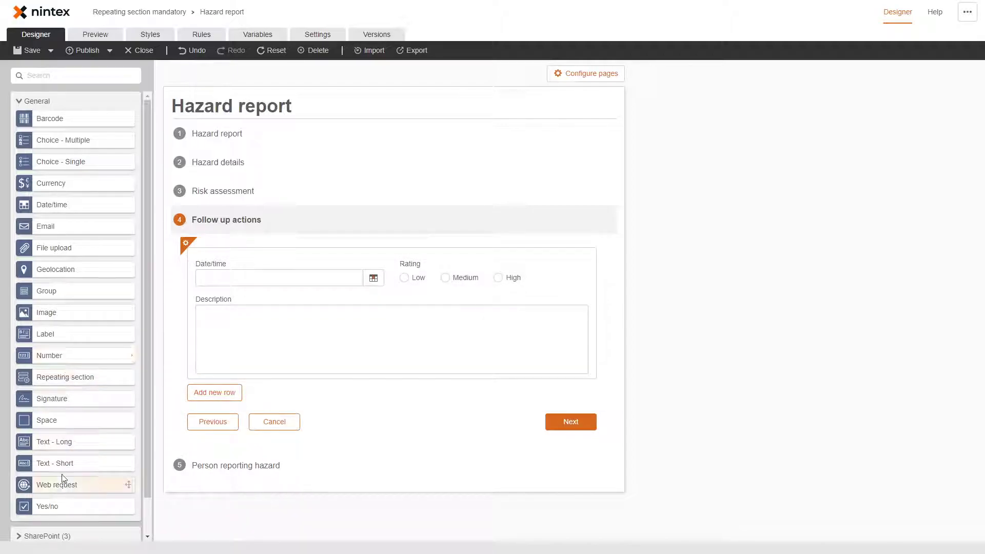
Step: Add a Yes/no control above the repeating section and title it "Follow up required?"
drag(59, 507, 246, 241)
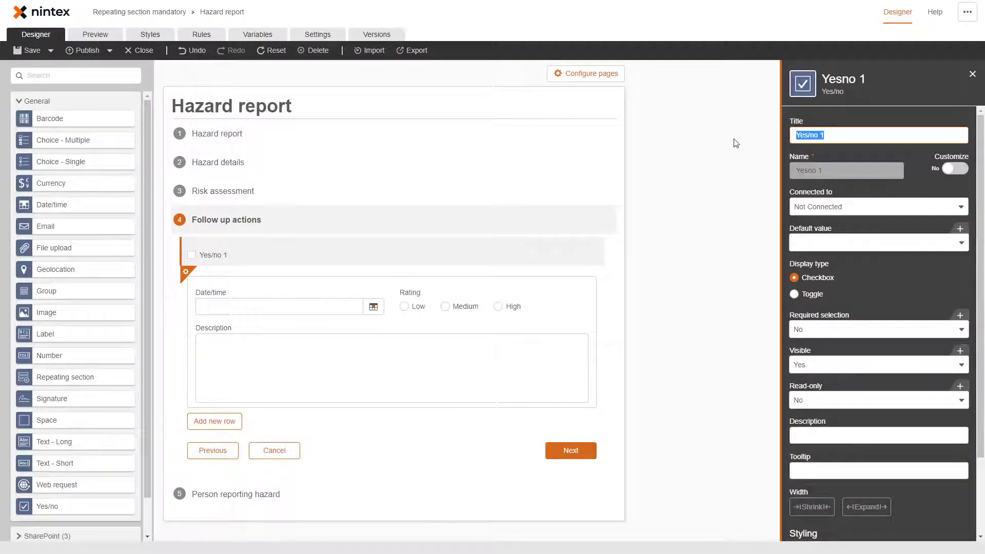
text(Follow up required?)
click(204, 36)
click(725, 99)
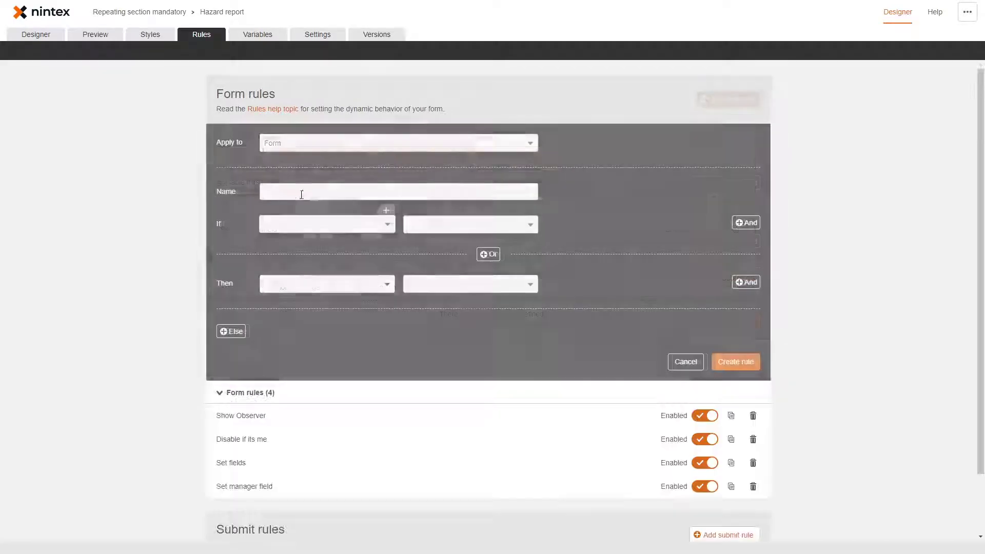
click(287, 193)
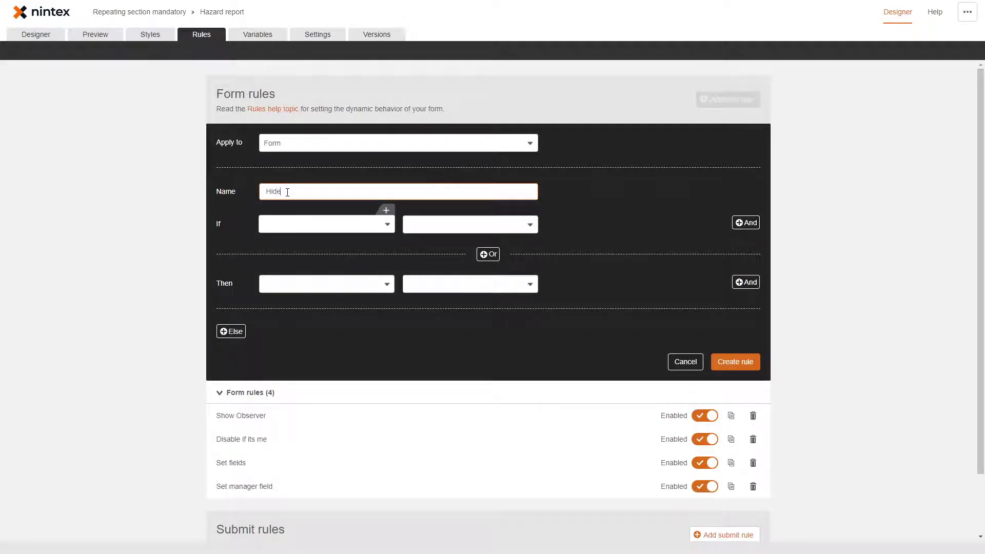
click(39, 34)
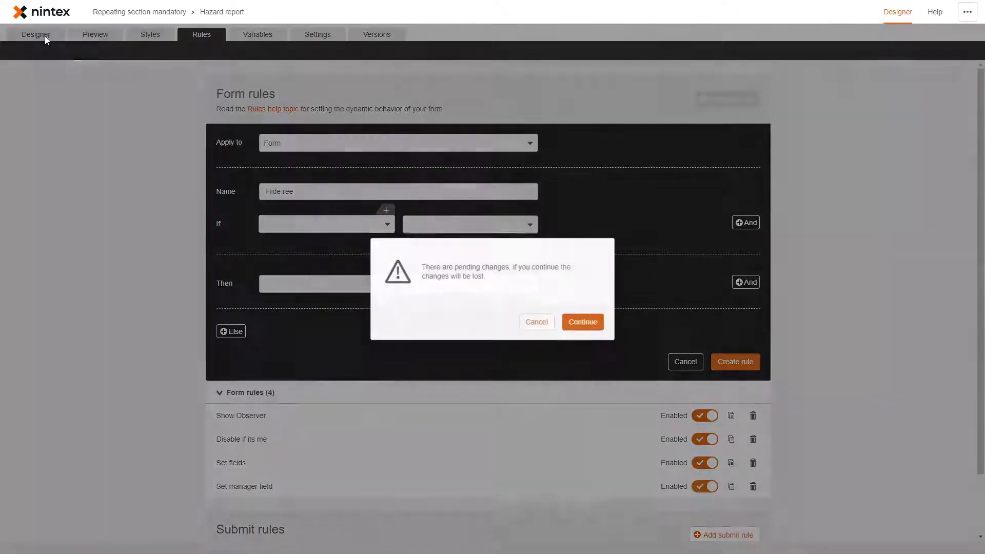
click(575, 320)
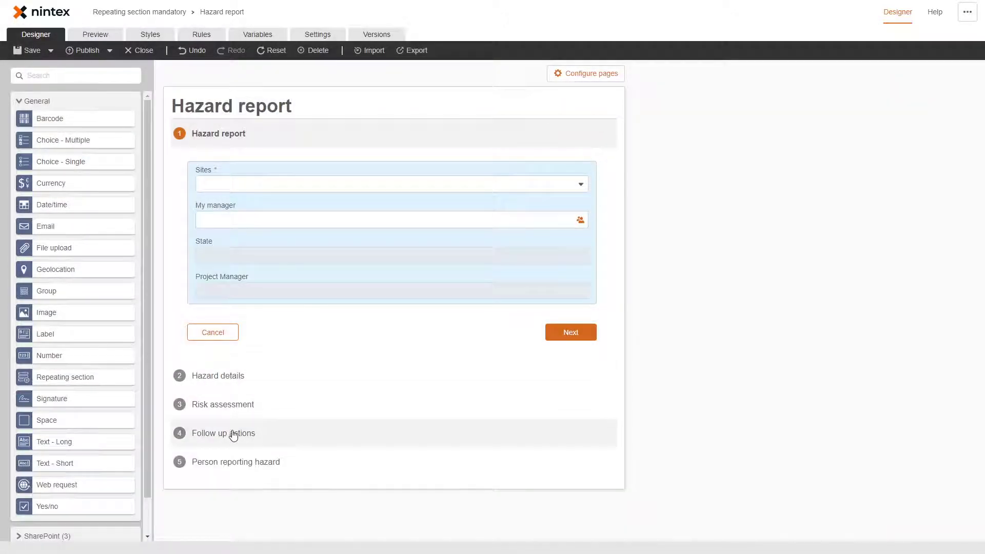
Step: Retitle the repeating section on the Follow up actions page as "Follow up repeating section"
click(231, 433)
click(304, 269)
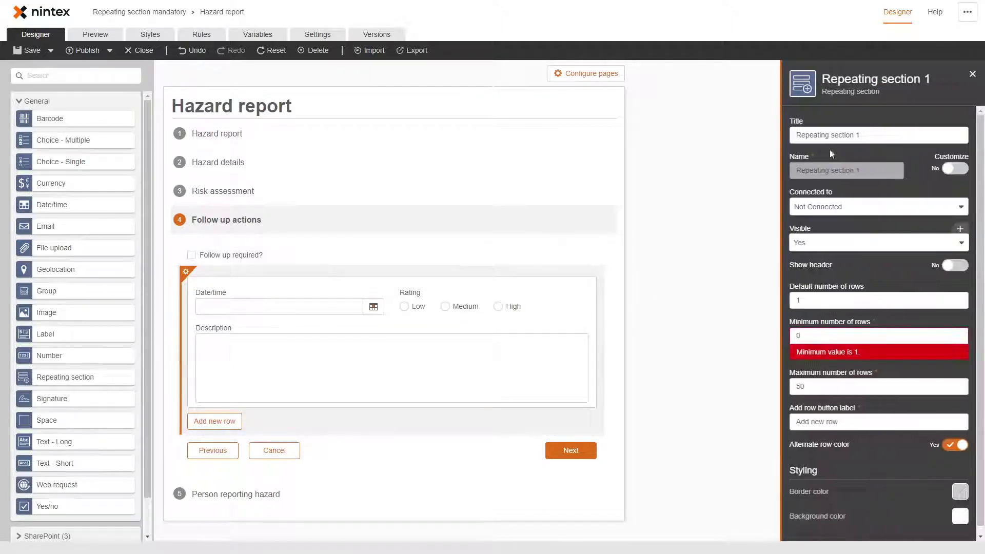
text(Foi)
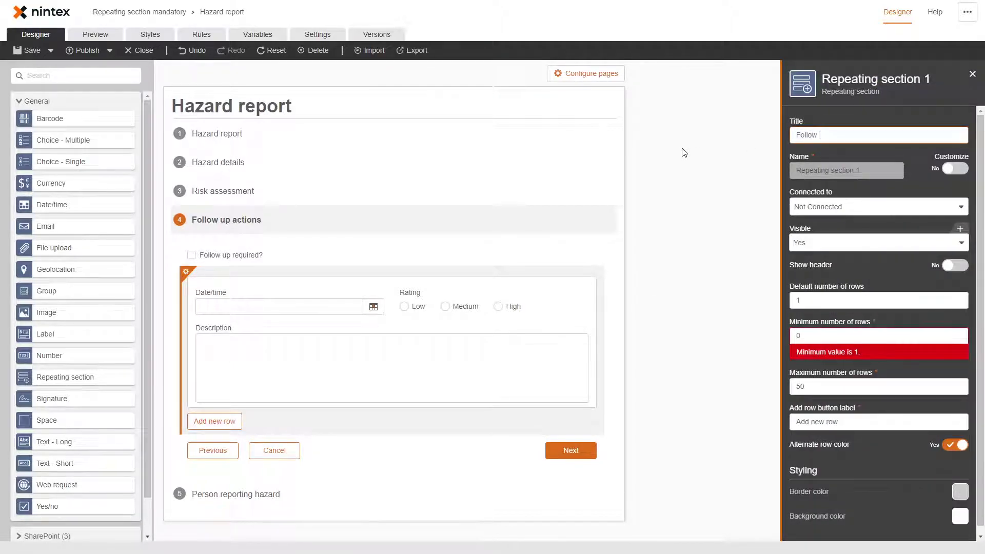
text(low up repeating section)
Step: Start a new form rule named "Hide follow up" with the condition that Follow up required is Yes
click(202, 34)
click(729, 99)
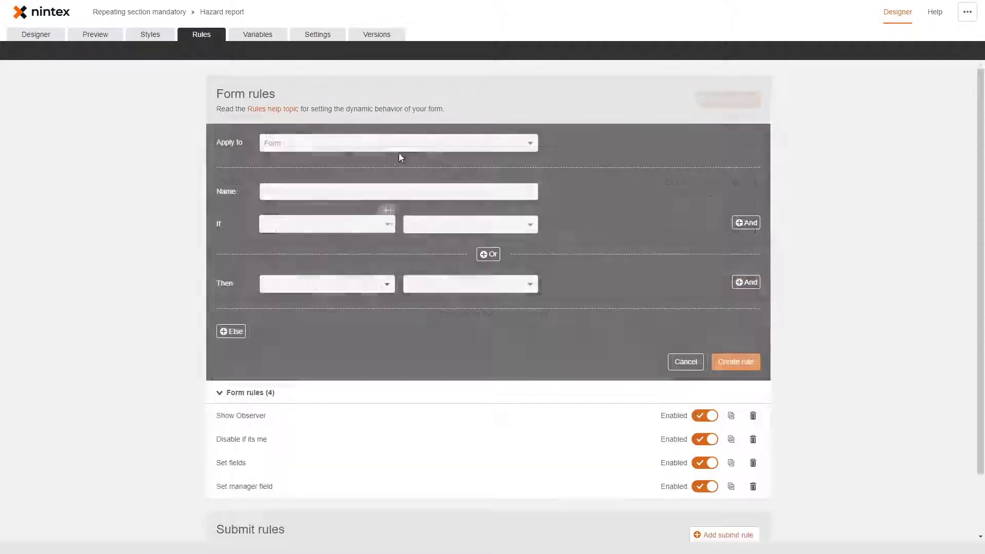
click(301, 192)
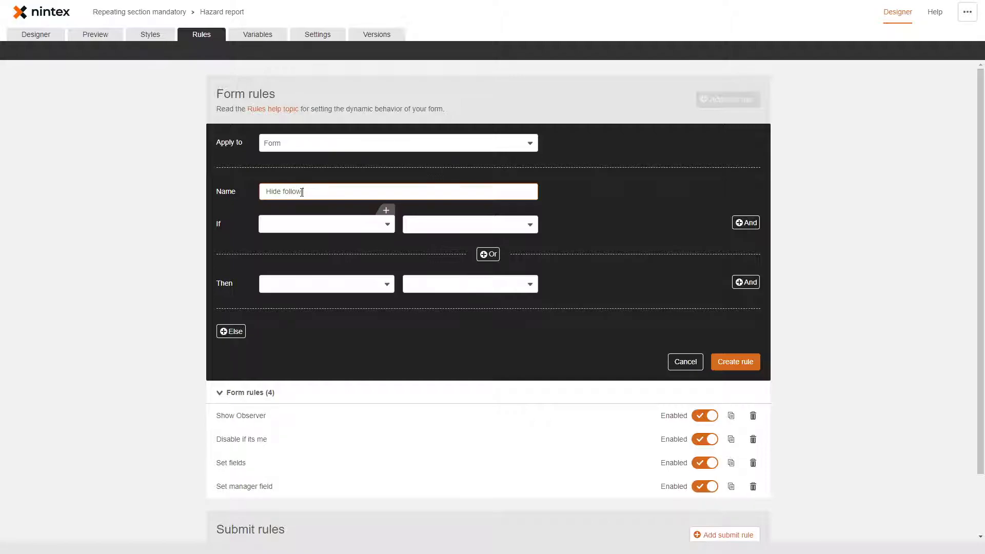
click(307, 224)
scroll(312, 341, down, 5)
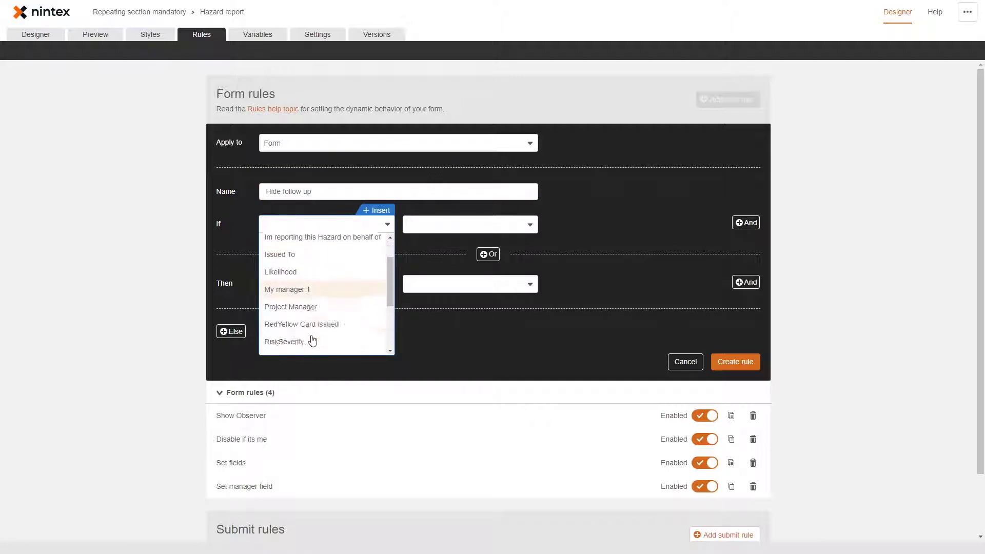
scroll(311, 338, up, 3)
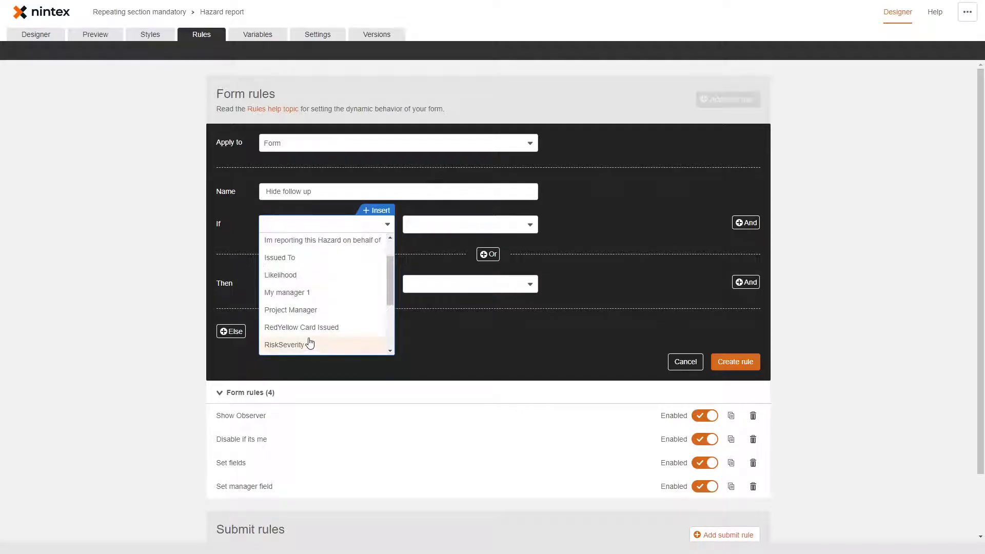
scroll(307, 287, up, 2)
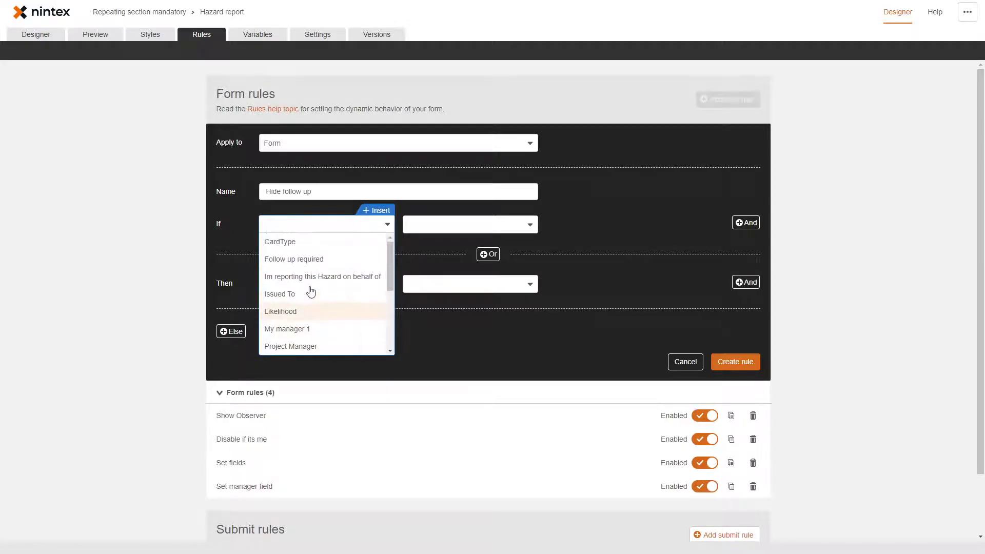
click(315, 259)
click(429, 226)
click(433, 258)
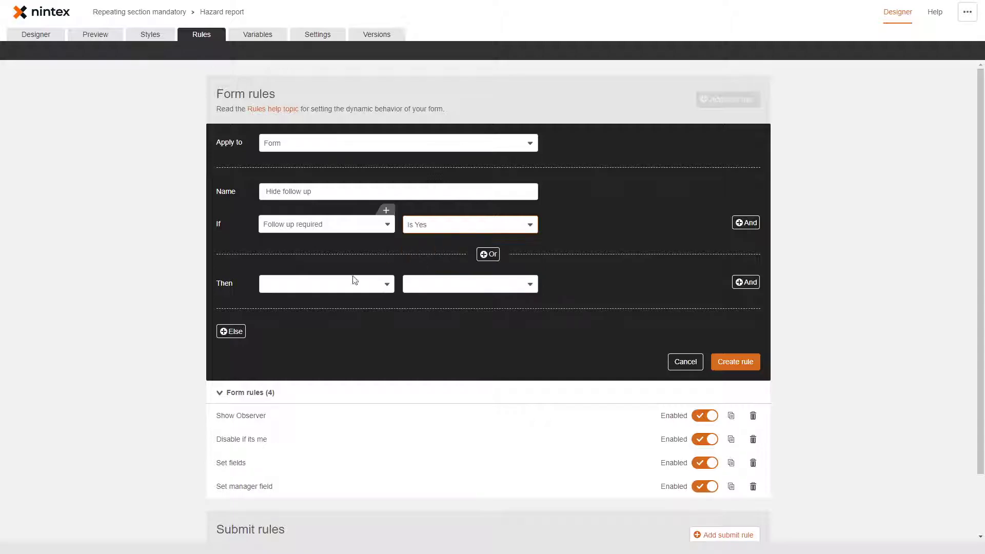
Step: Set the rule's Then action to make Follow up repeating section Visible with the value Yes
click(323, 286)
scroll(298, 380, down, 6)
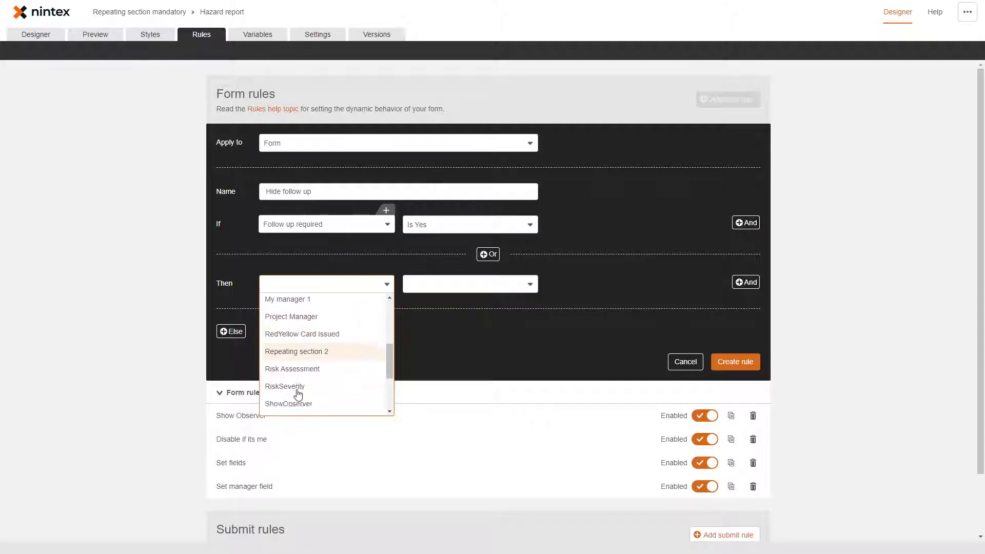
scroll(297, 391, up, 6)
text(foll)
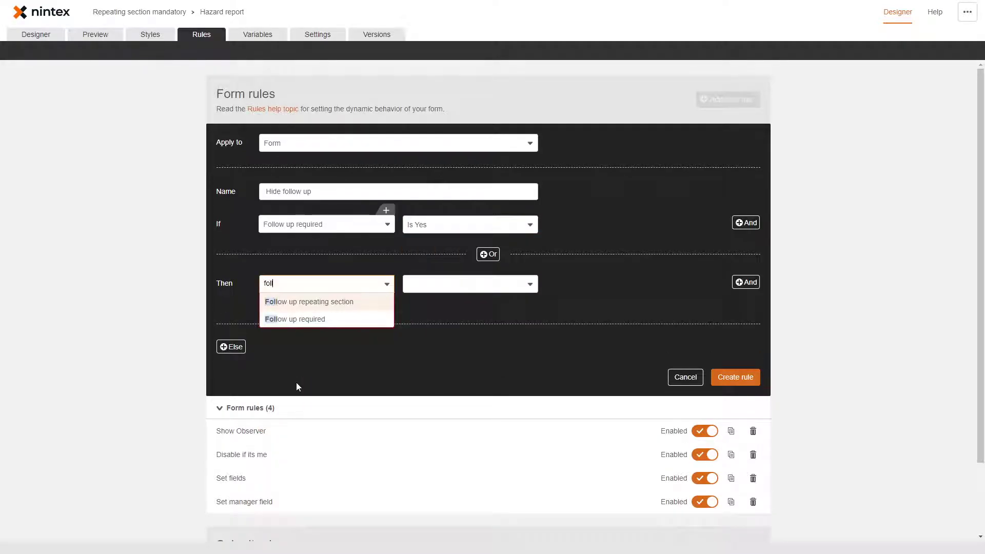
click(328, 302)
click(438, 284)
click(440, 354)
click(576, 285)
click(573, 308)
Step: Add an Else action setting Visible to No for Follow up repeating section, and create the rule
click(231, 331)
click(313, 333)
click(311, 385)
click(425, 337)
click(434, 402)
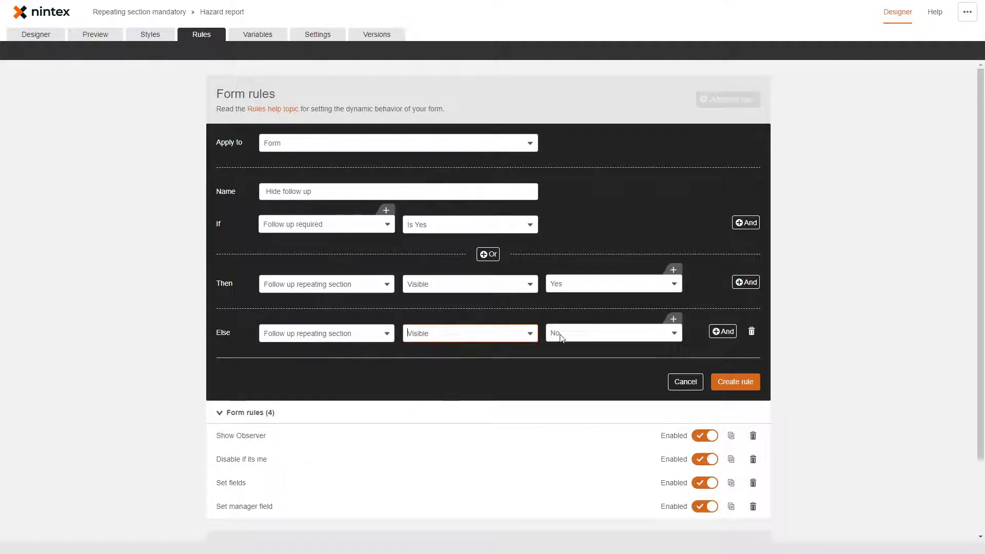
click(735, 381)
Step: Preview the form and tick "Follow up required?" on the Follow up actions page to test the rule
click(97, 34)
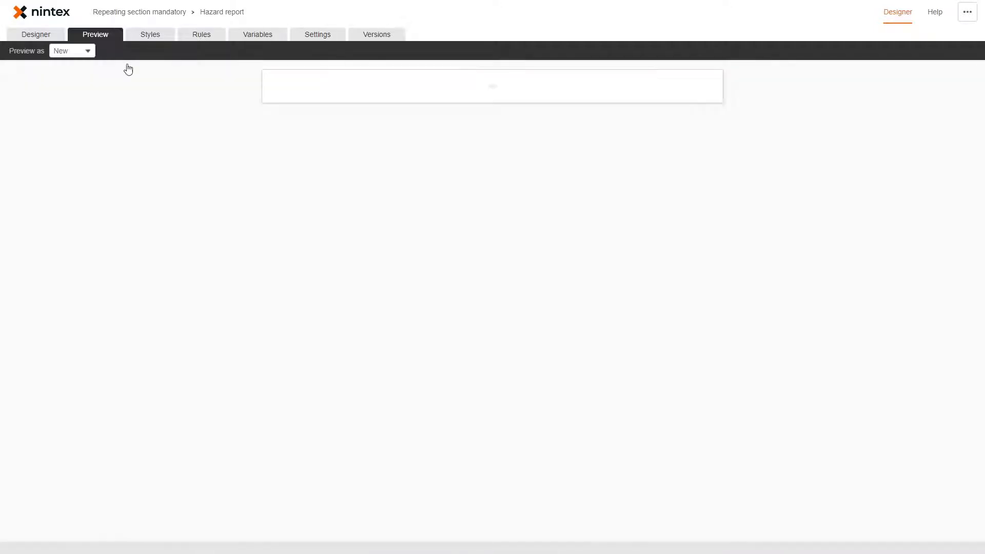
click(324, 401)
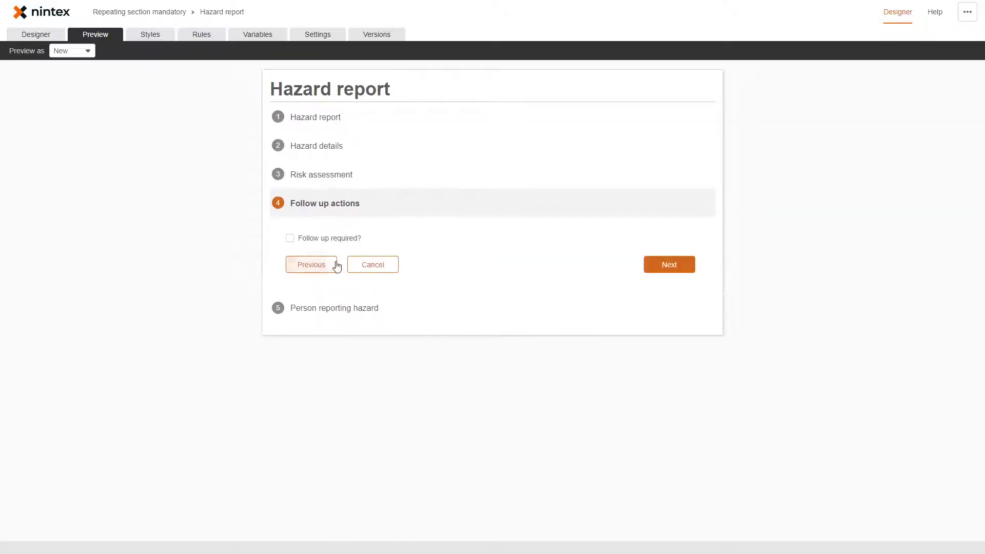
click(304, 242)
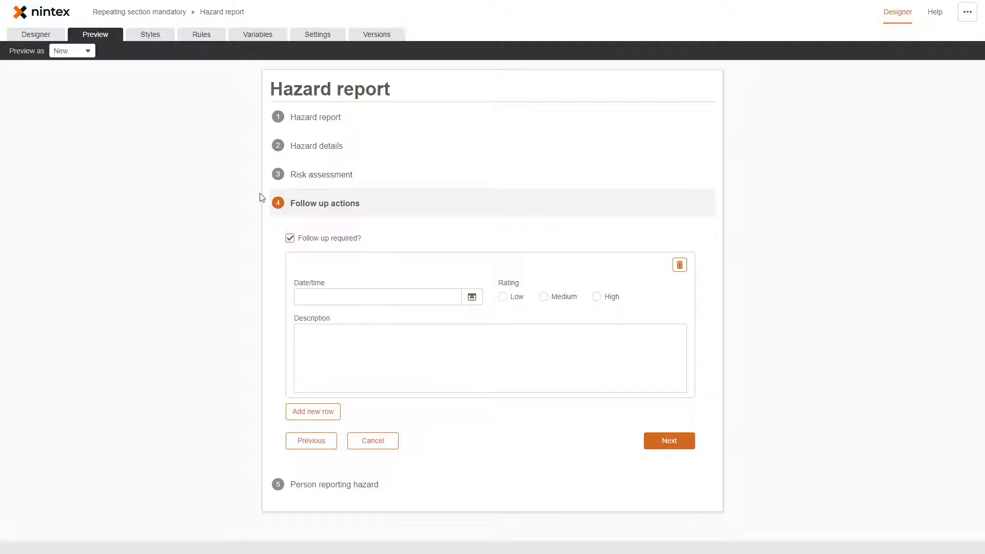
Step: Return to designing the Follow up actions page and make the Date/time field in the repeating section required
click(36, 34)
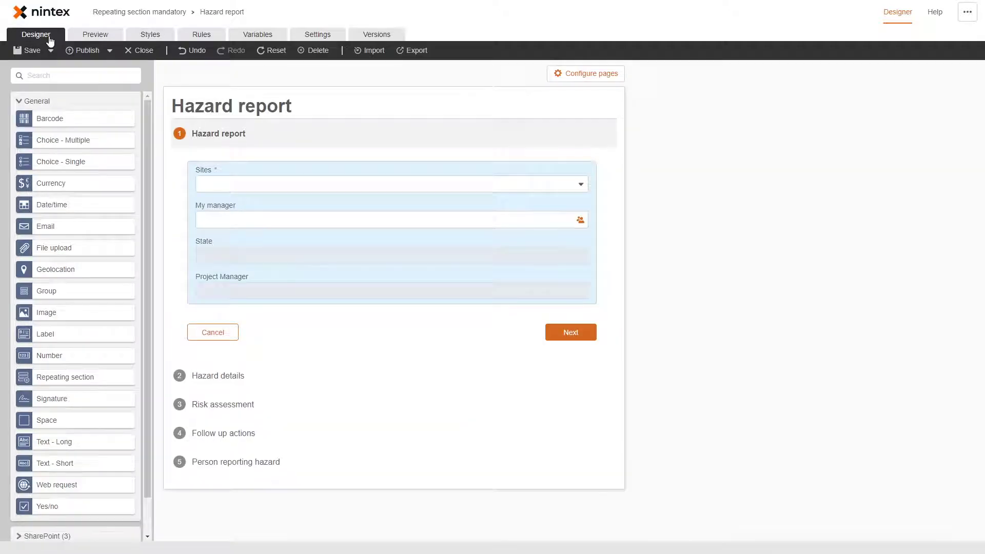
click(211, 435)
click(254, 318)
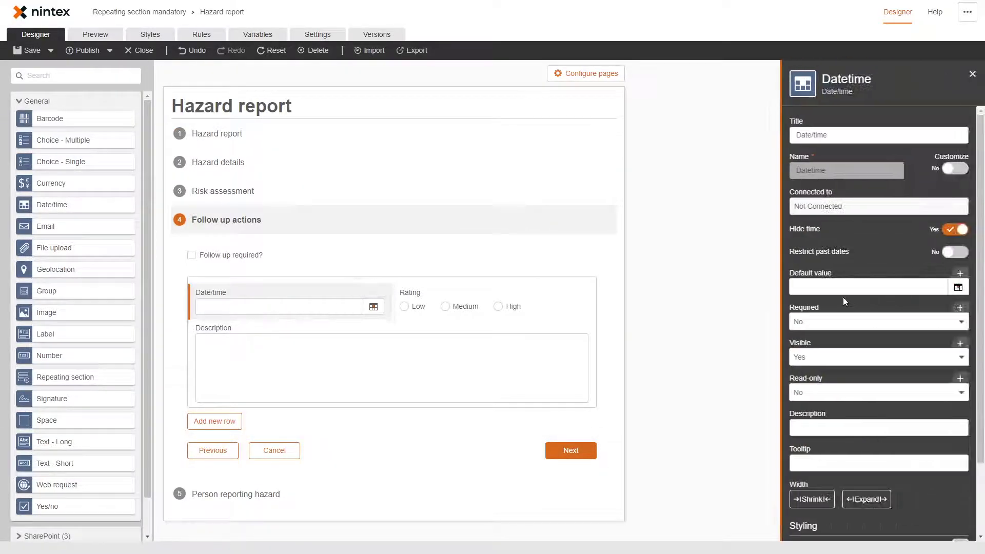
click(836, 324)
click(834, 342)
Step: Make the Rating choice field in the repeating section required
click(436, 306)
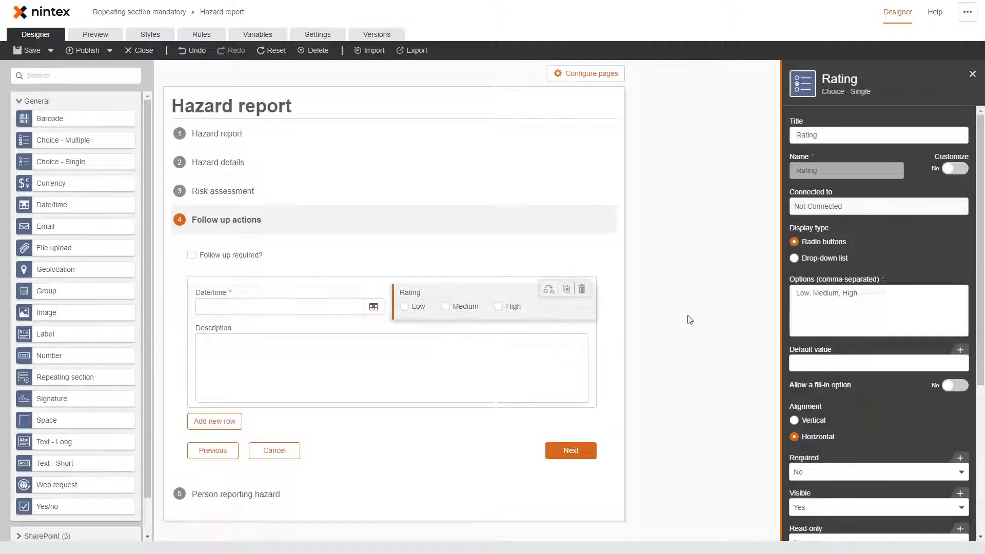
click(816, 471)
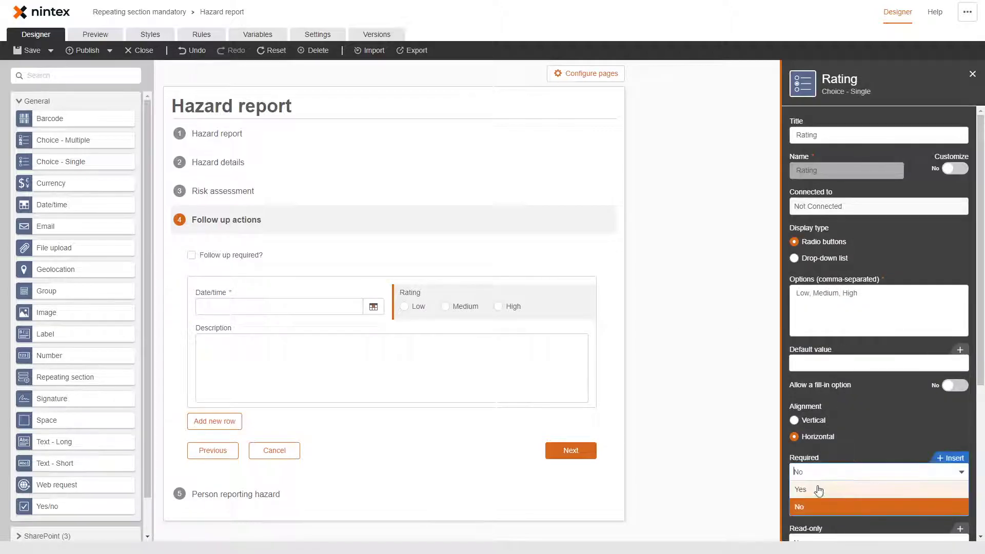
click(818, 489)
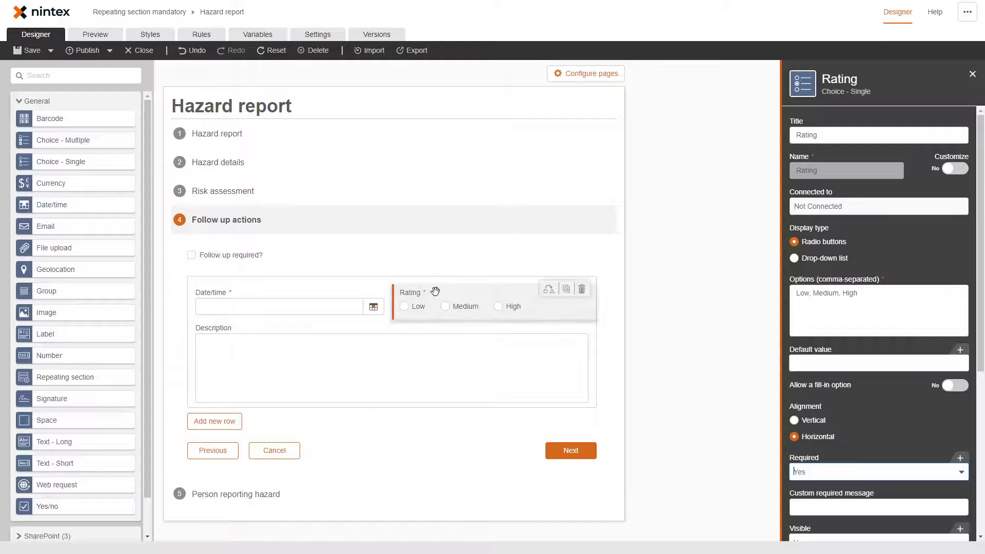
Step: Preview the form, advance past Follow up actions with "Follow up required?" unticked, and try to submit it
click(96, 35)
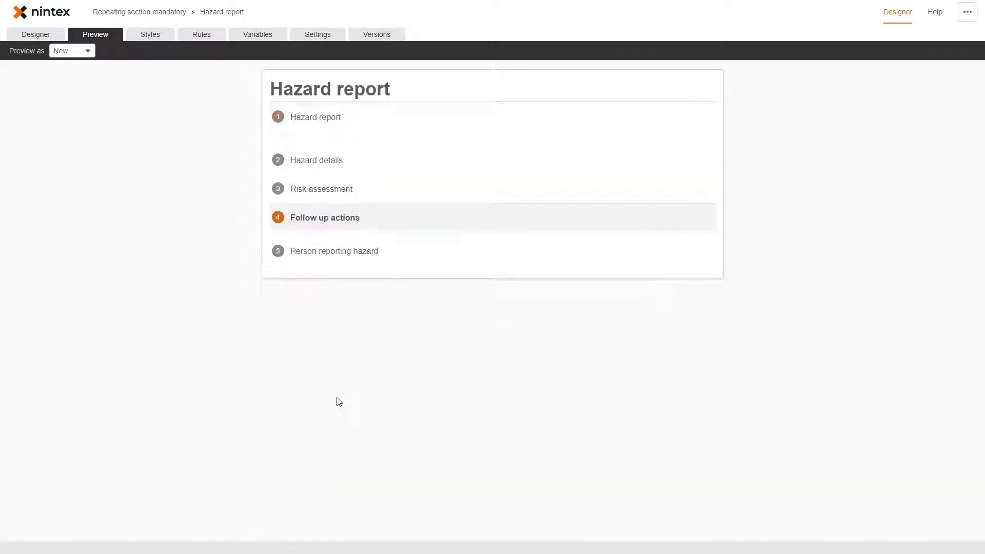
click(666, 266)
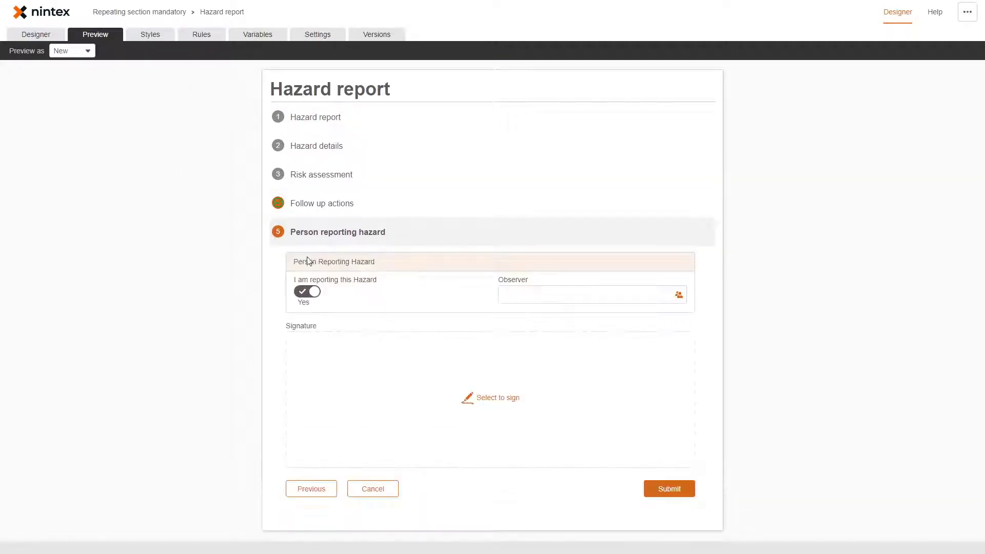
click(666, 489)
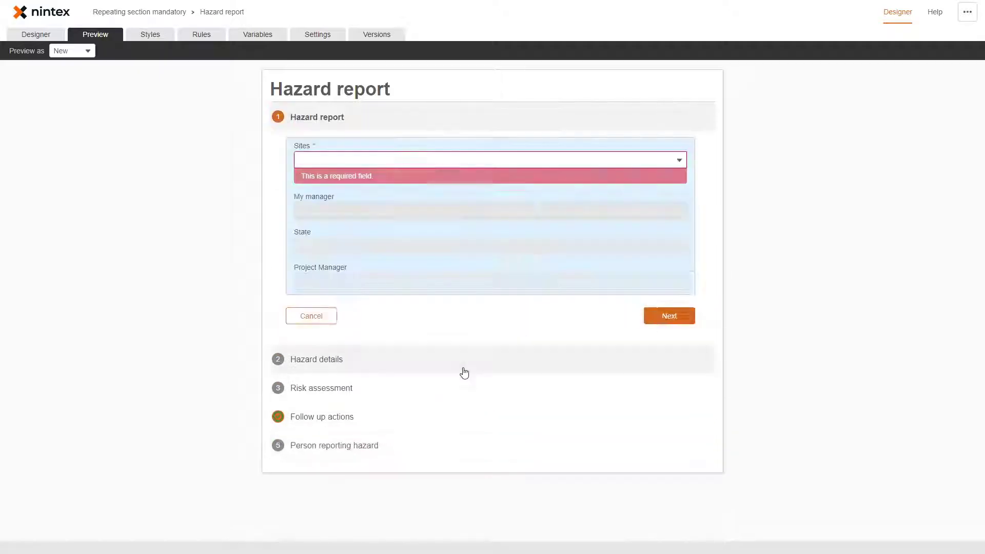
Step: Choose the second site in the required Sites field and advance through the previewed form to the Follow up actions page
click(425, 161)
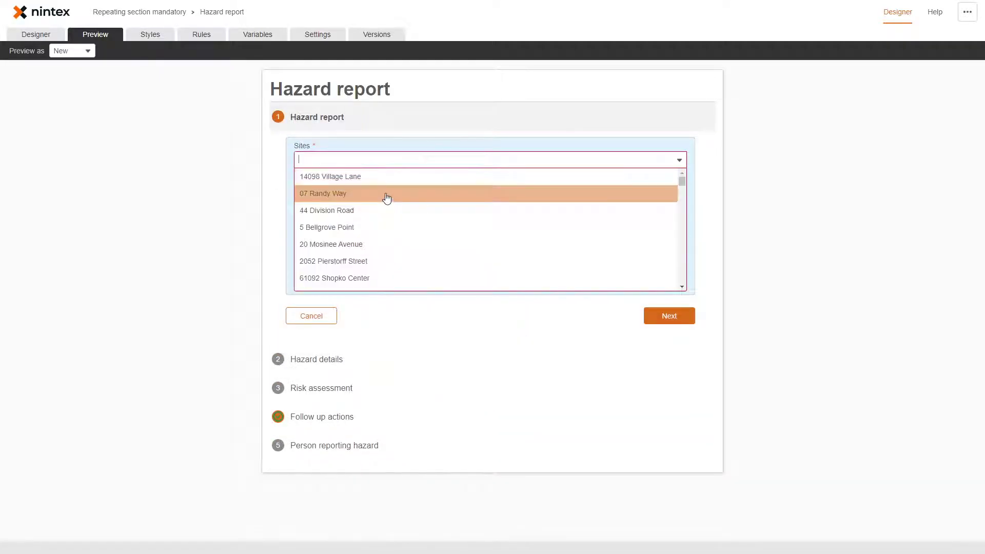
click(387, 198)
click(647, 317)
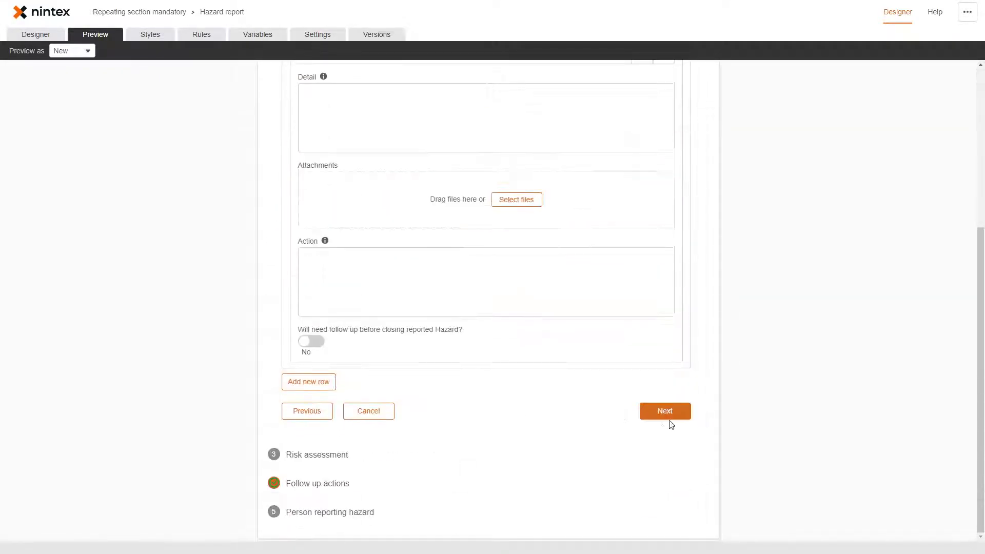
click(667, 410)
click(669, 381)
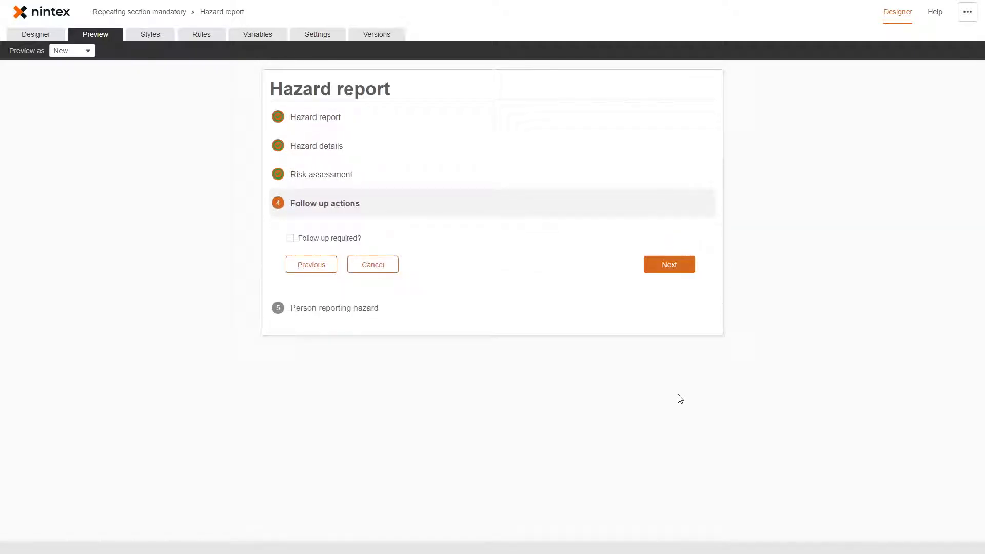
Step: Advance past Follow up actions, return there to tick "Follow up required?", and try to submit with the repeating section's required fields empty
click(673, 268)
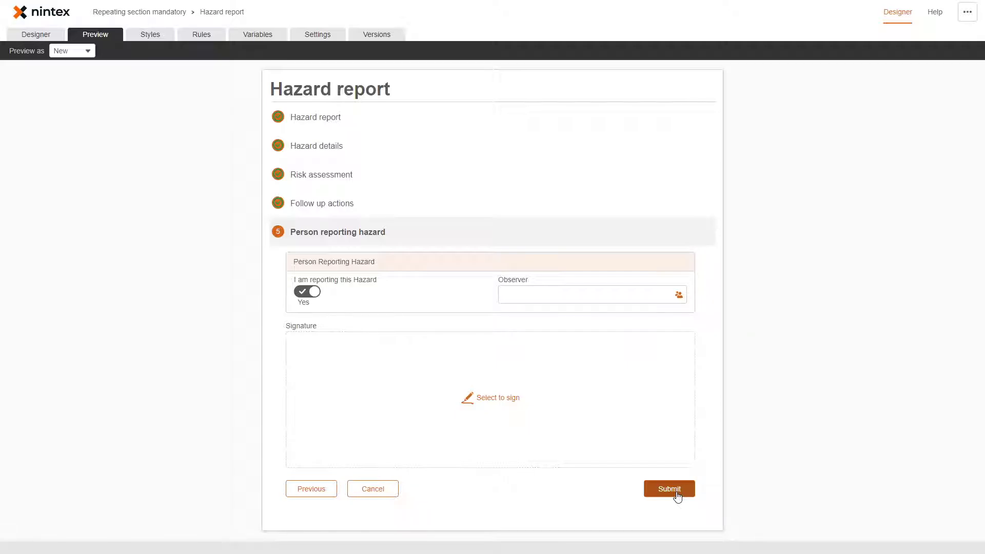
click(353, 205)
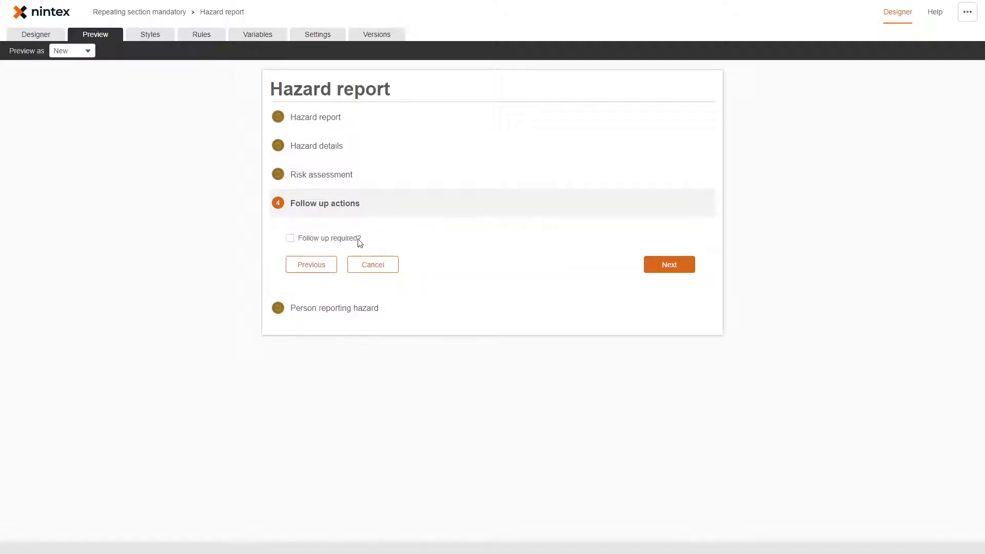
click(311, 239)
click(666, 442)
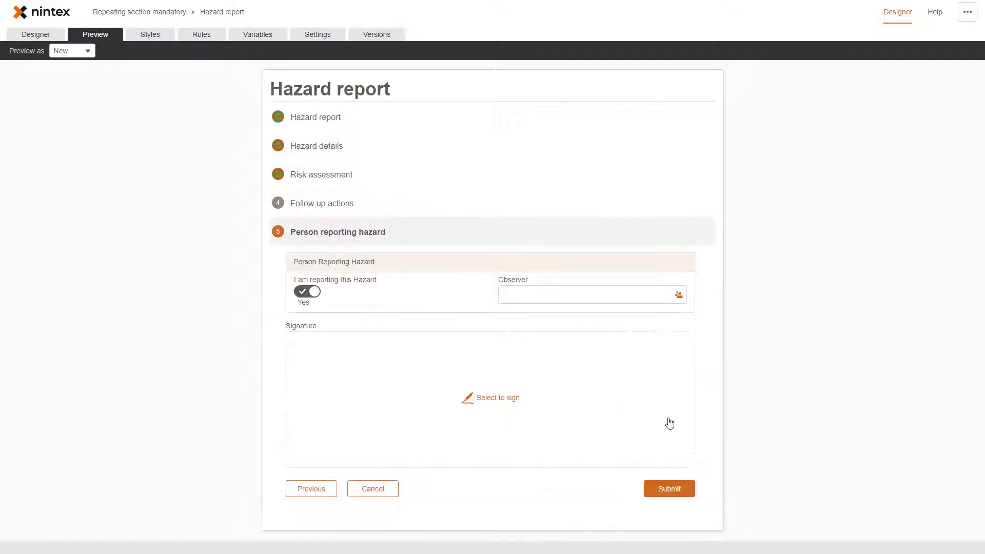
click(667, 488)
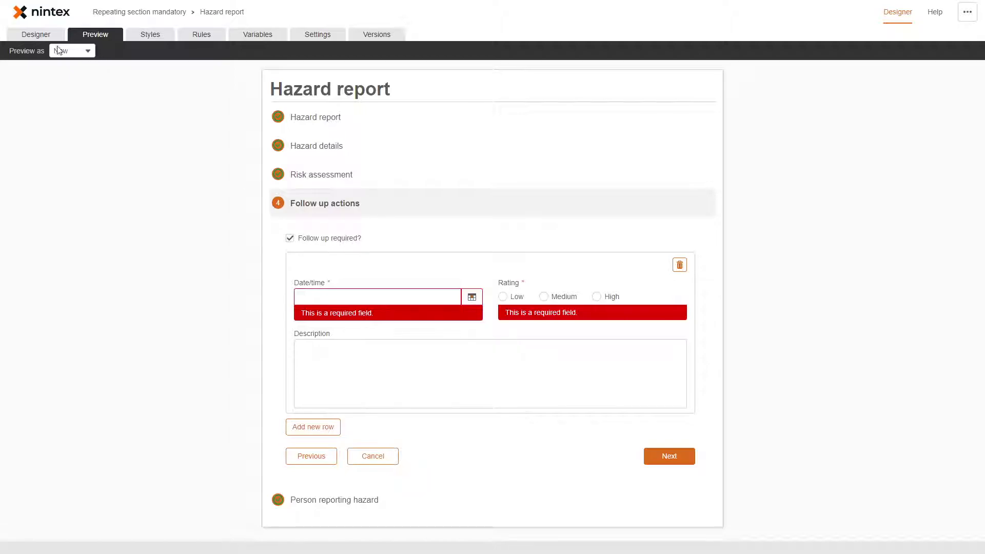
Step: Return to designing the Follow up actions page and delete the "Follow up required?" control
click(38, 34)
click(265, 437)
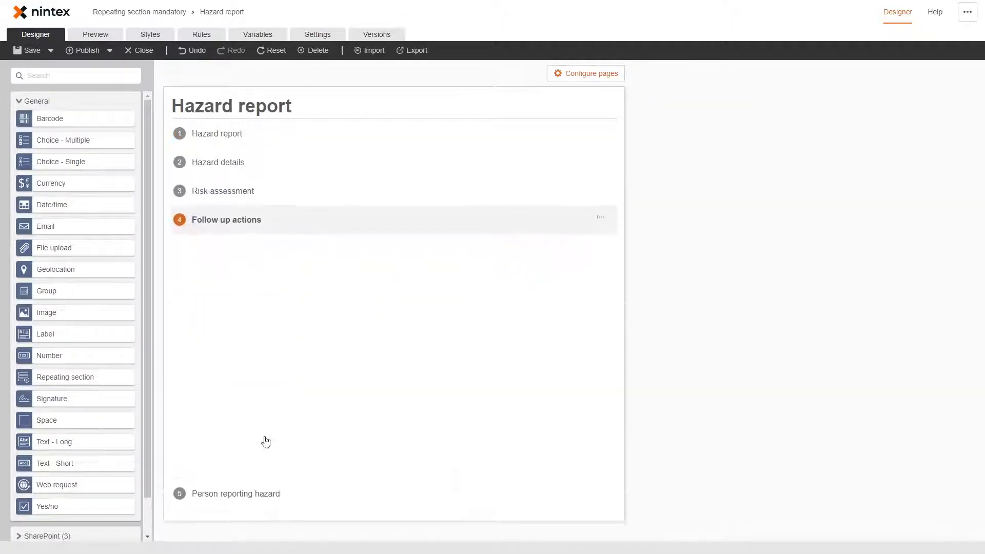
click(590, 241)
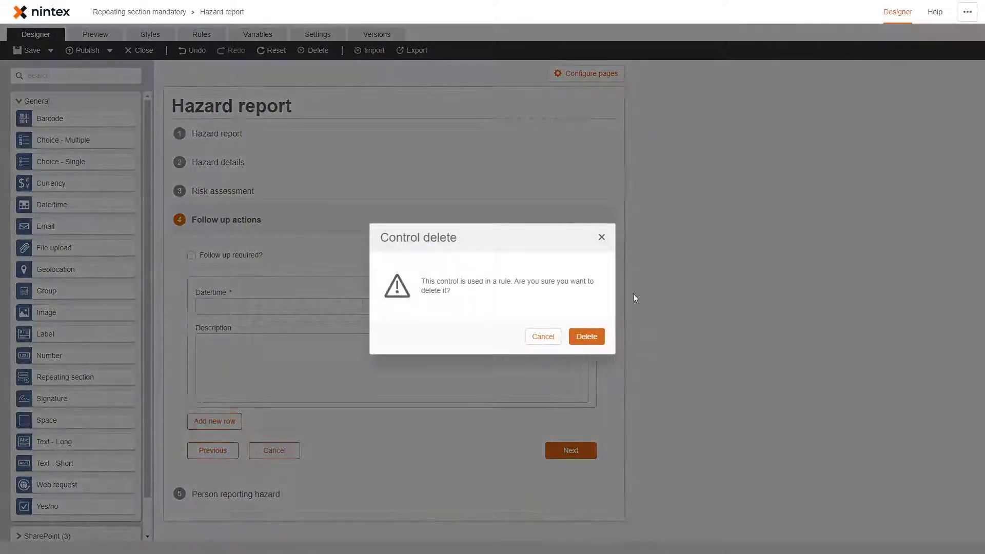
click(586, 335)
Step: Delete the "Hide follow up" form rule
click(200, 35)
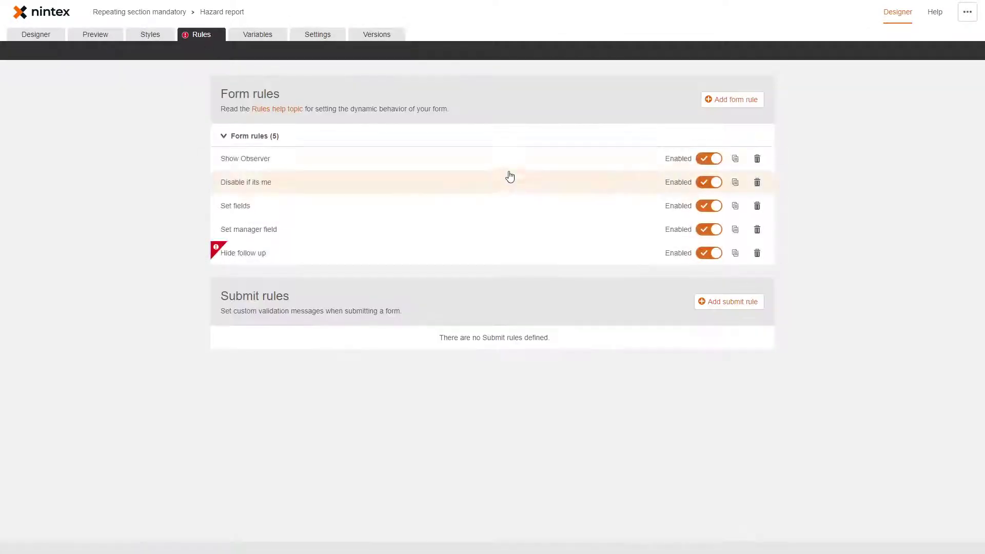
click(757, 253)
click(744, 309)
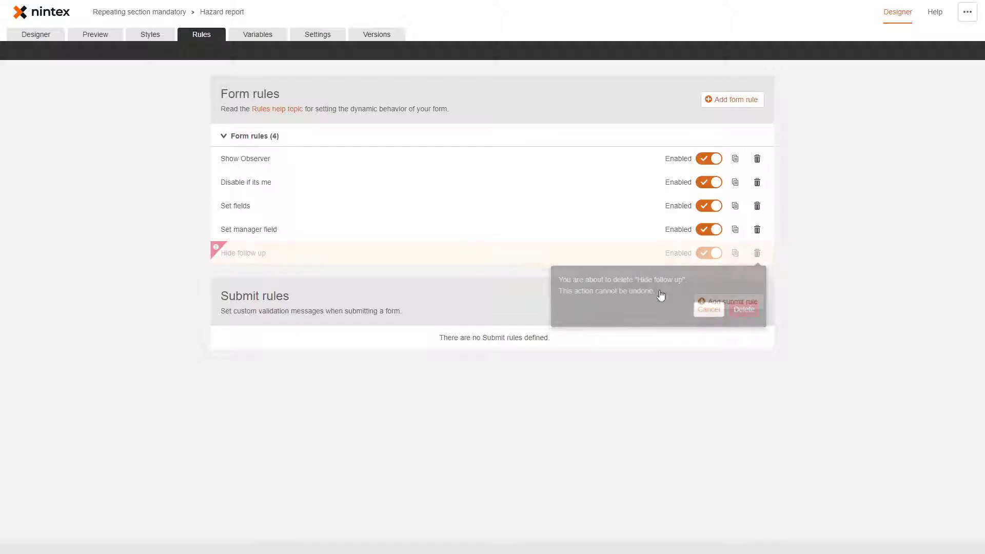
Step: Open the Follow up actions page in the design, preview the form, and try to submit it with that page's required fields empty
click(43, 42)
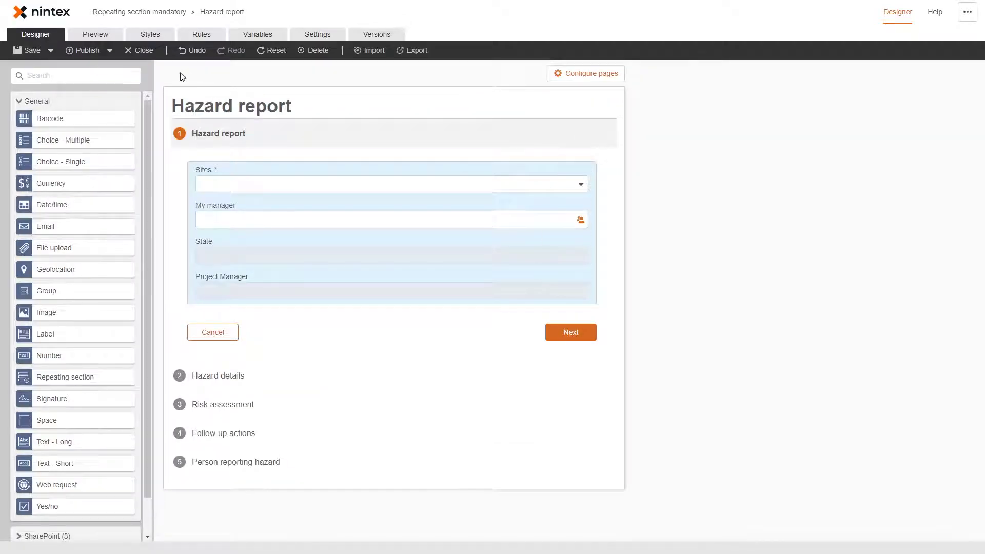
click(226, 433)
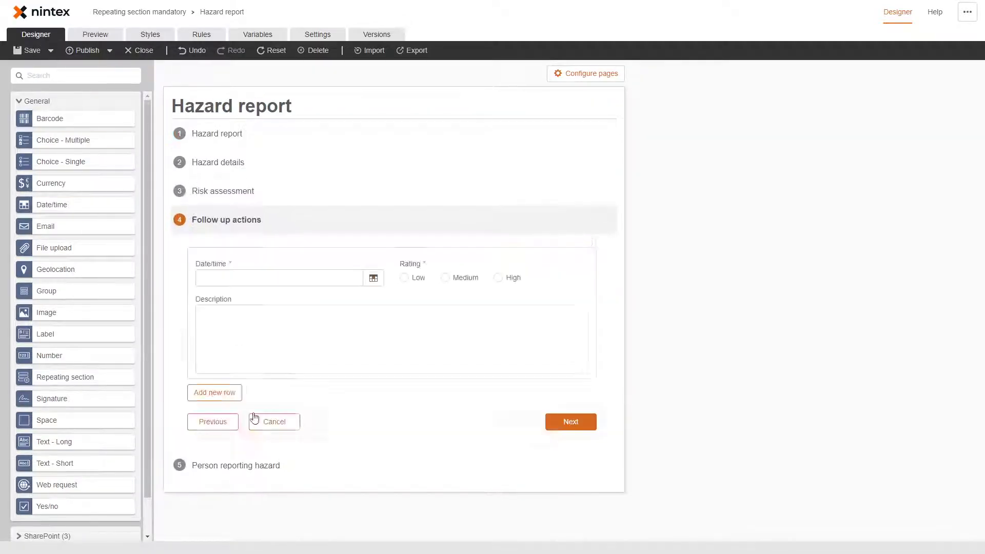
click(96, 36)
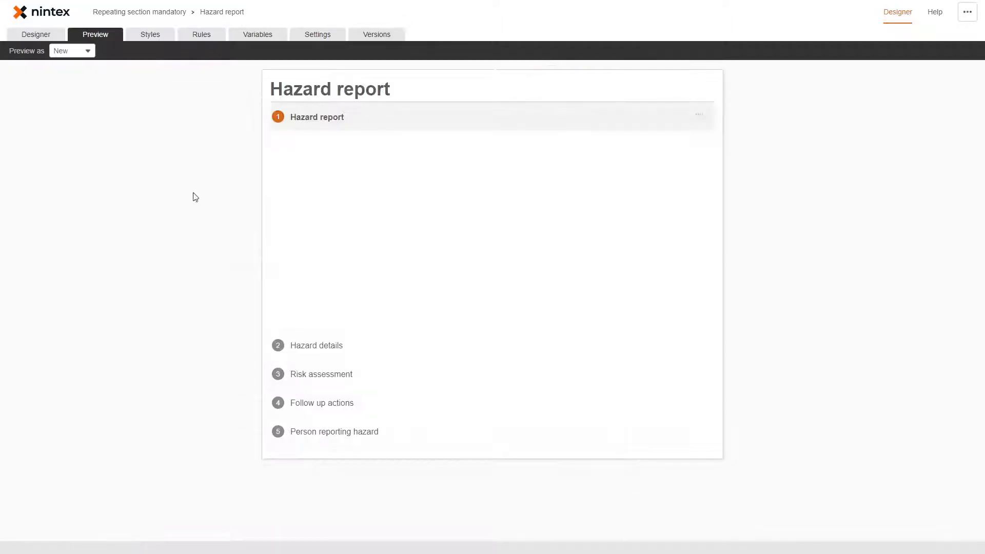
click(352, 404)
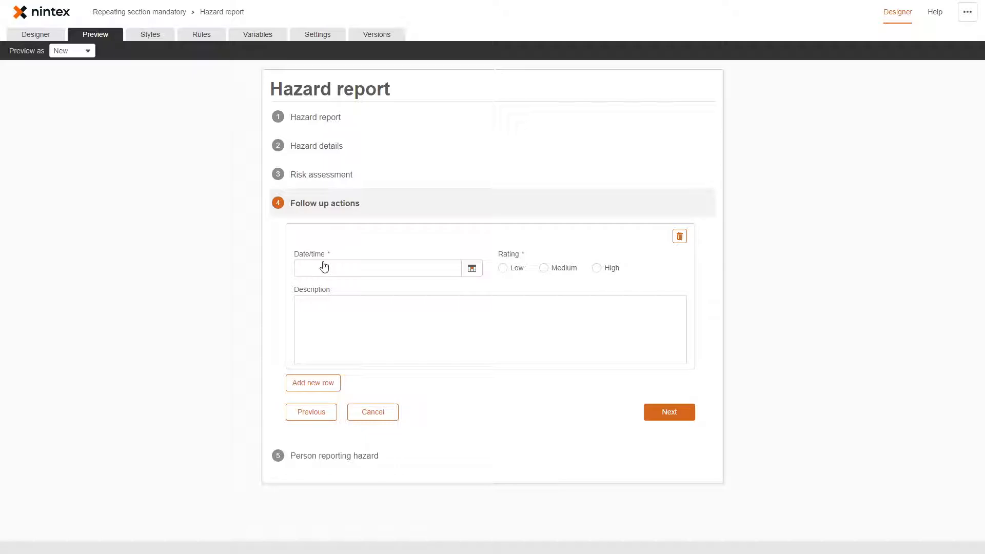
click(672, 413)
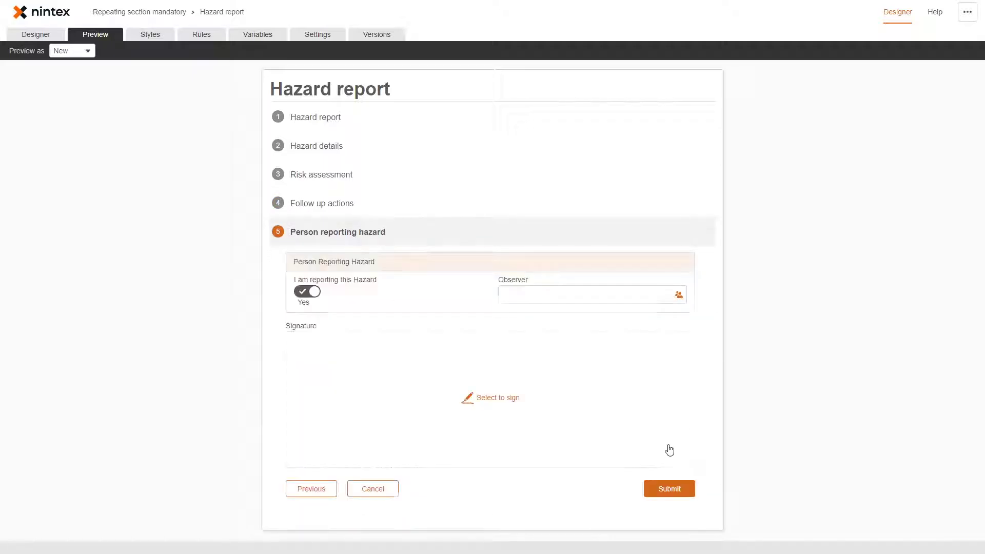
click(669, 494)
Step: Choose a site in the required Sites field of the preview and try to submit the form again
click(444, 163)
click(441, 219)
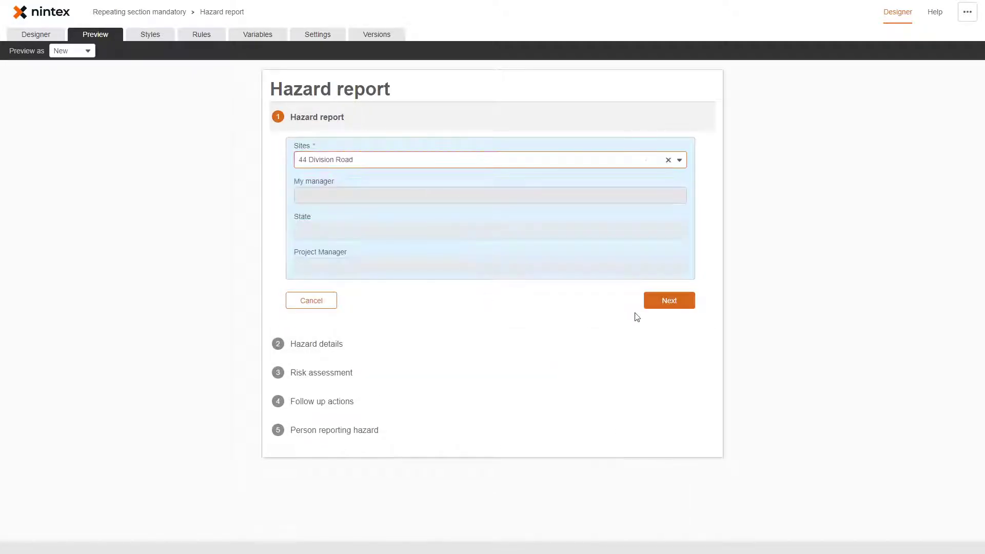
click(598, 436)
click(661, 488)
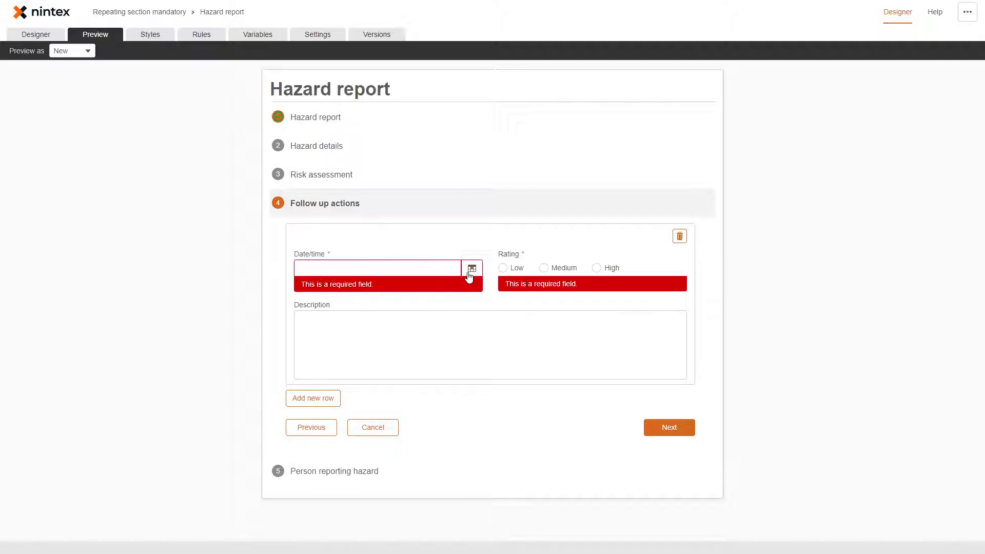
Step: Return to designing the Follow up actions page and set Required to No for the Date/time field
click(45, 36)
click(235, 434)
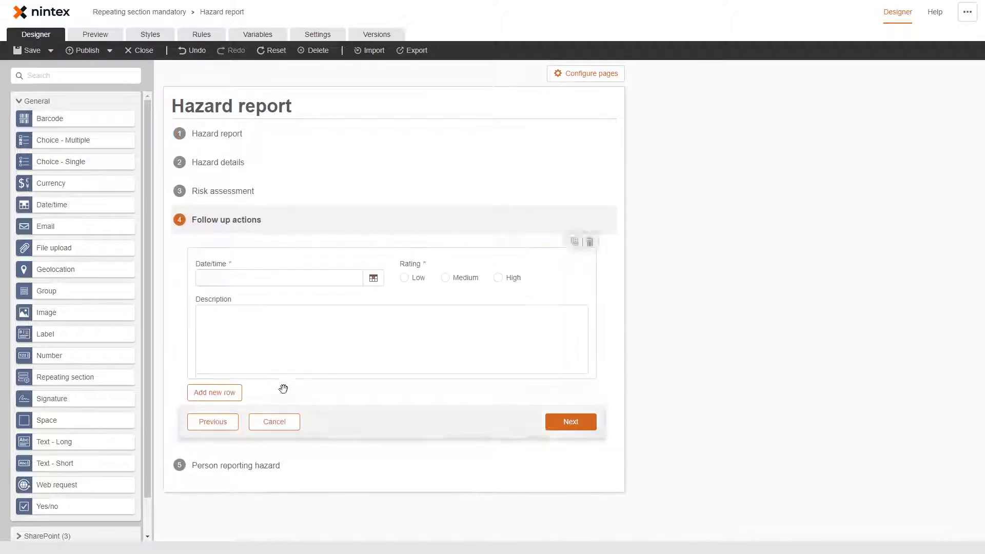
click(354, 280)
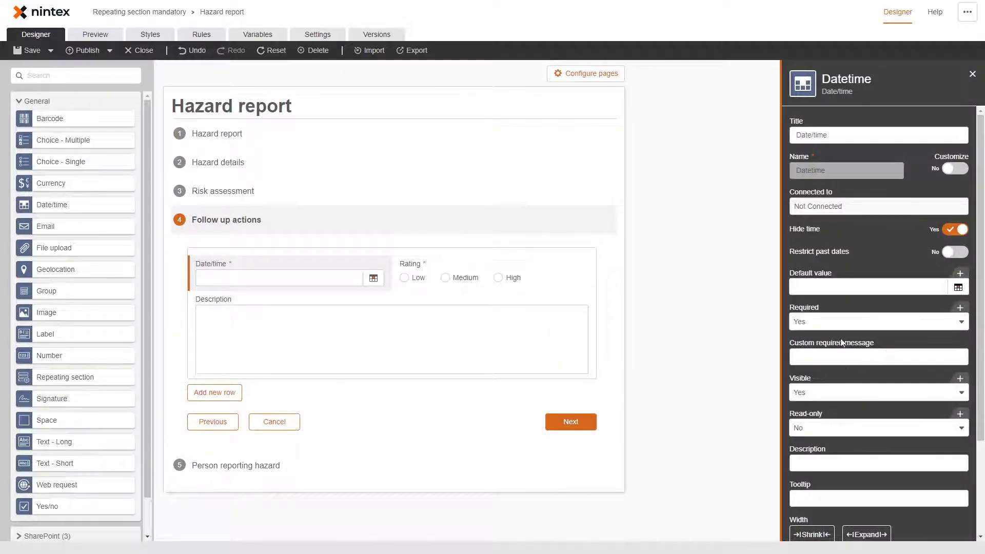
click(830, 324)
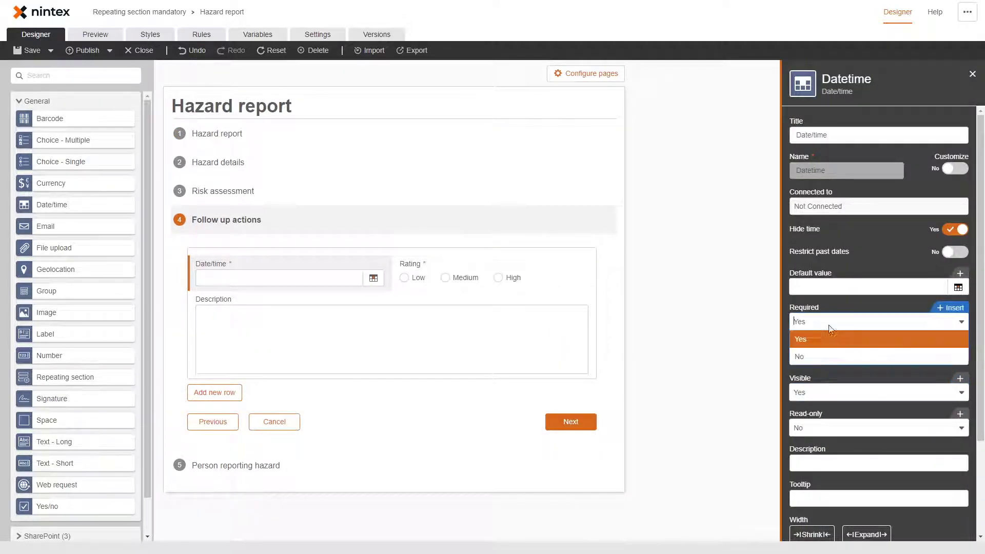
click(811, 357)
Step: Set Required to No for the Rating choice field in the repeating section
click(464, 276)
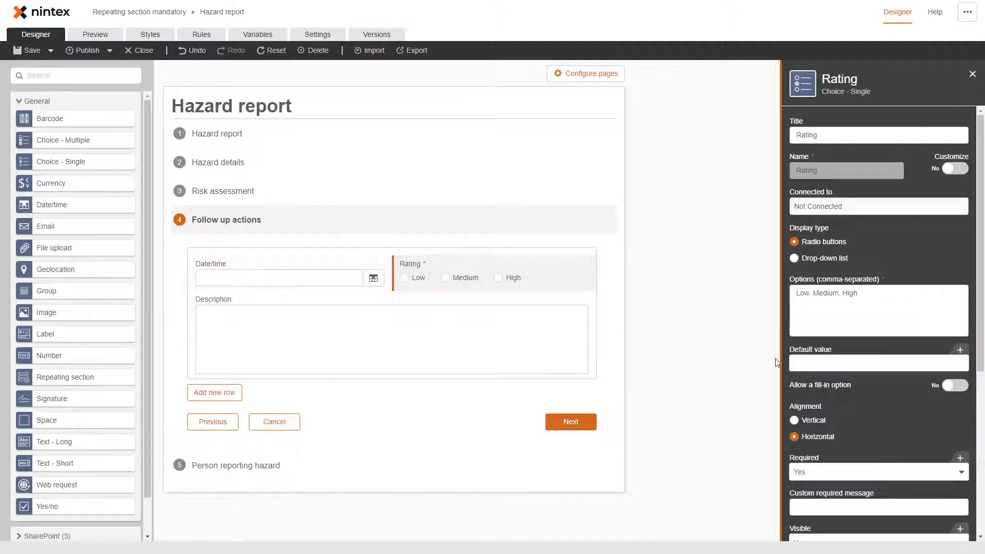
scroll(831, 429, down, 3)
click(822, 371)
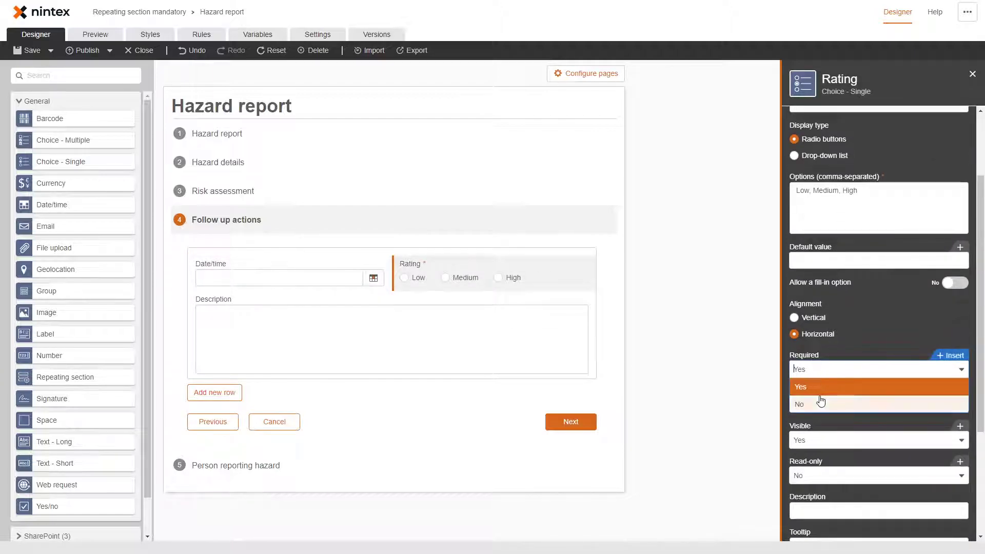
click(818, 402)
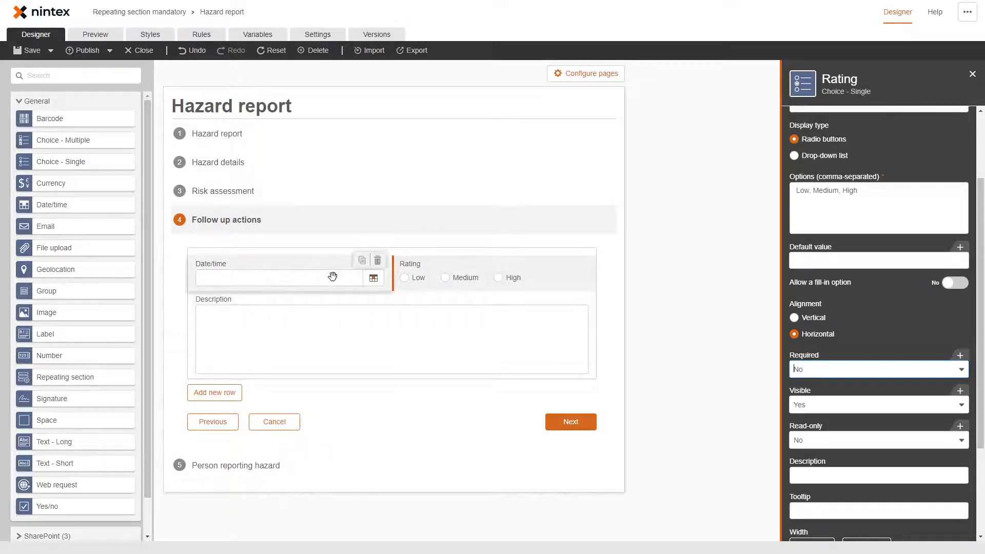
Step: Enable a custom name for the repeating section's Date/time field and name it "Follow up Datetime"
click(201, 34)
click(39, 35)
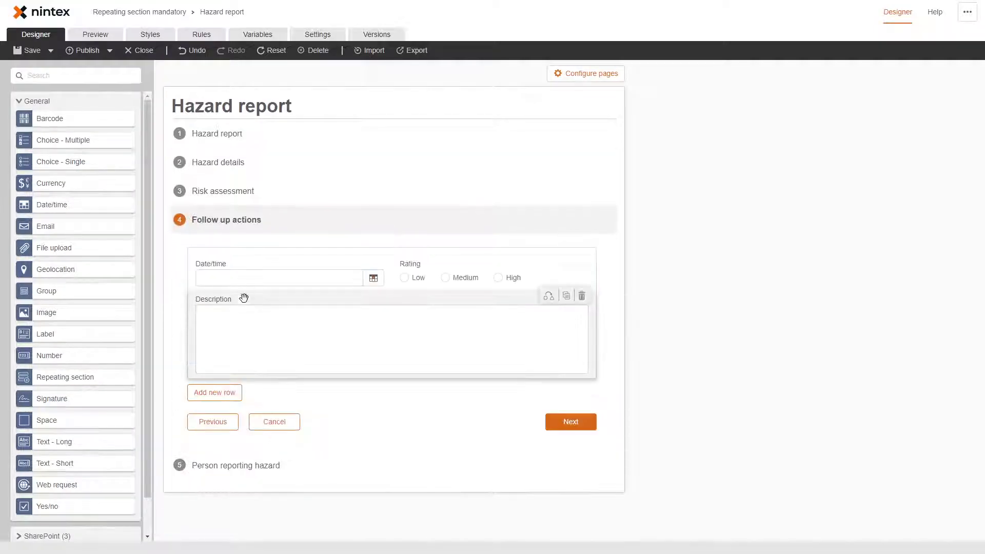
click(249, 266)
click(955, 168)
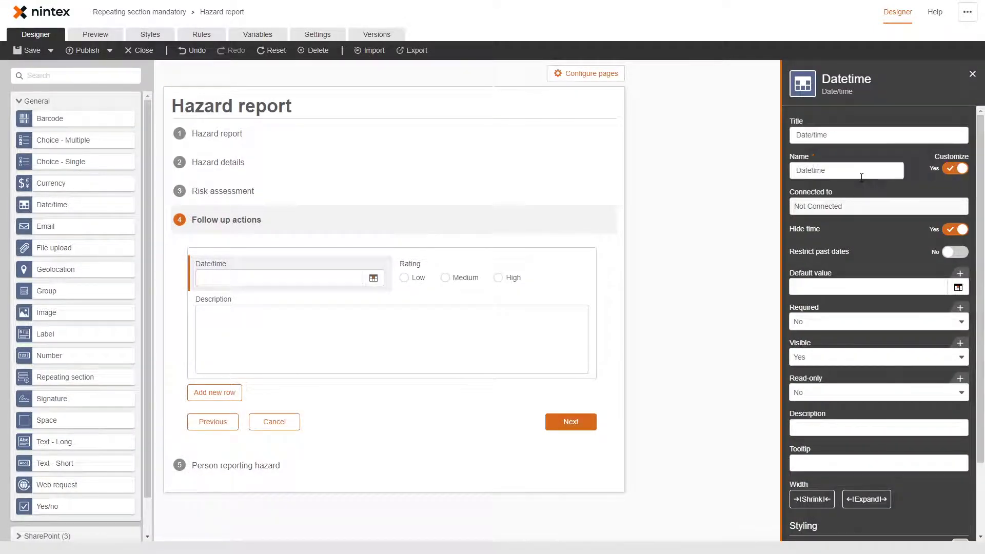
text(Follow up)
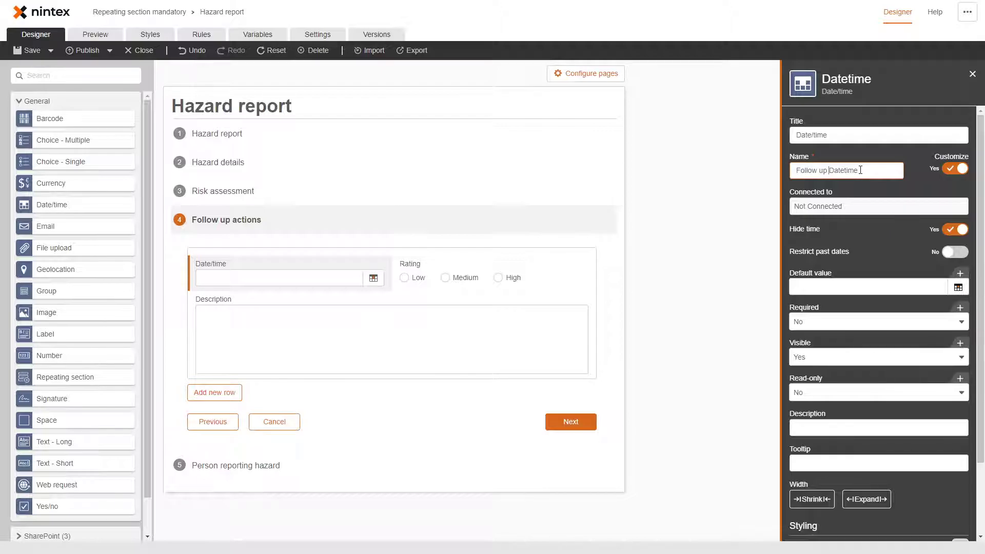
Step: Enable a custom name for the Rating field and name it "Follow up Rating"
click(488, 267)
click(960, 169)
click(818, 171)
text(Follow up Rating)
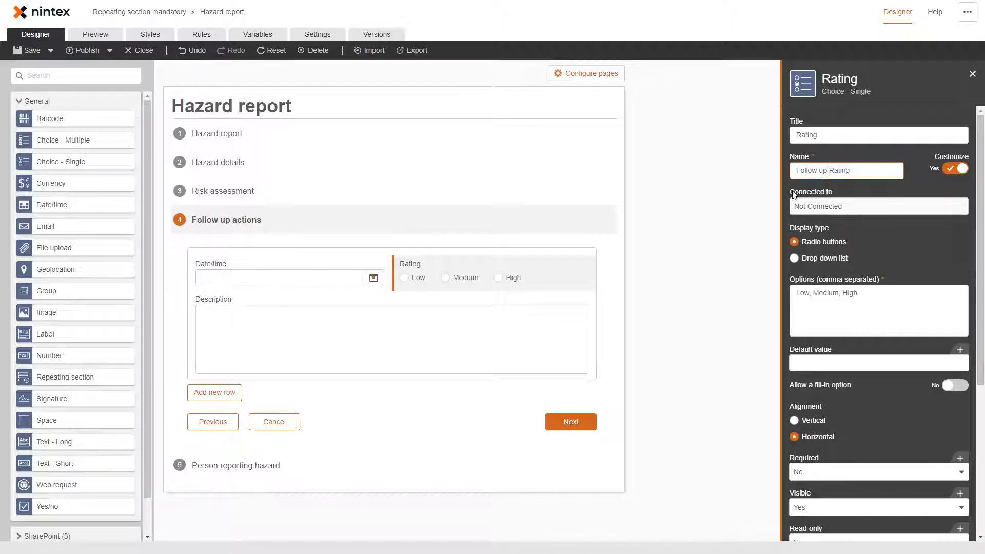
Step: Enable a custom name for the Description field and name it "Follow up Description"
click(519, 325)
click(958, 171)
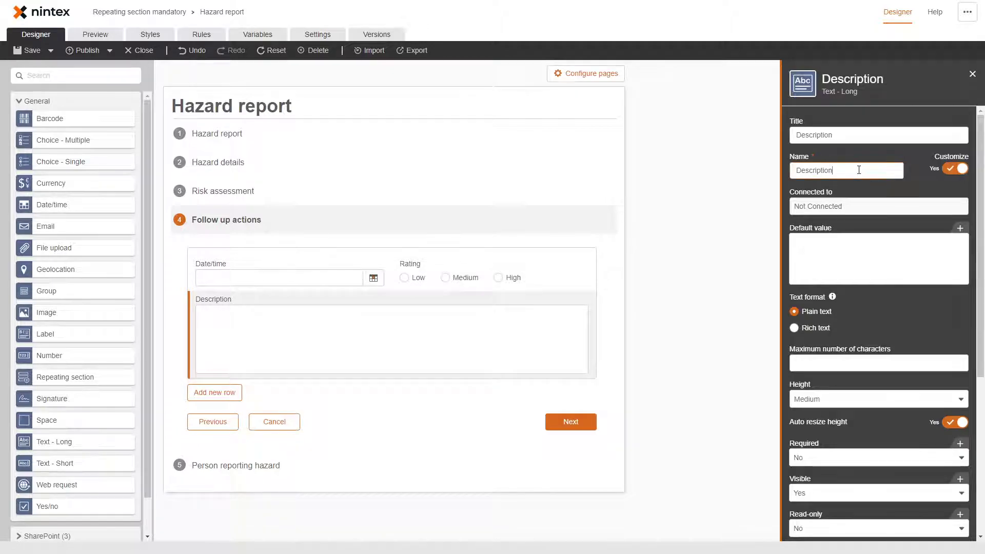
key(Home)
text(Follo)
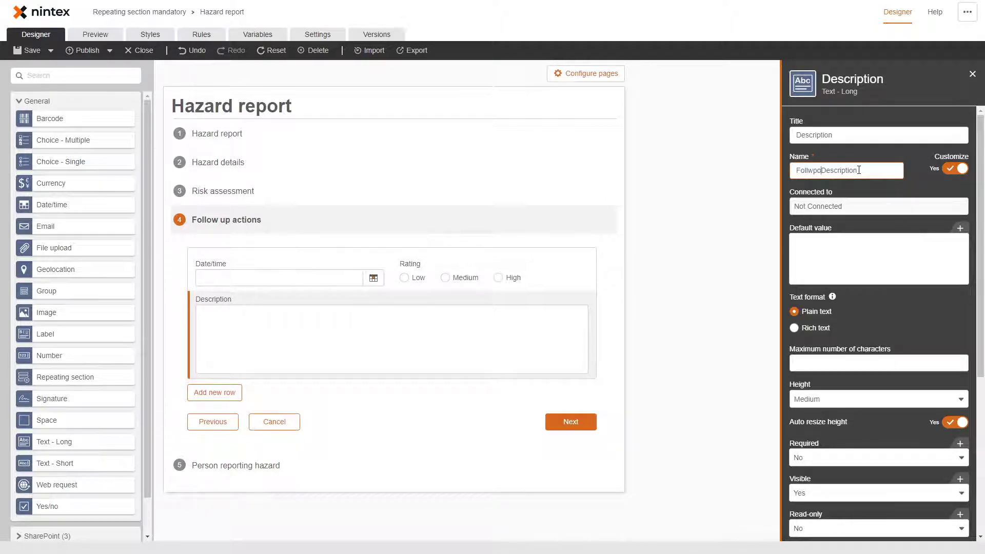
text(w up)
Step: Start a form rule applied to Follow up repeating section with the condition that Follow up Datetime is filled
click(207, 35)
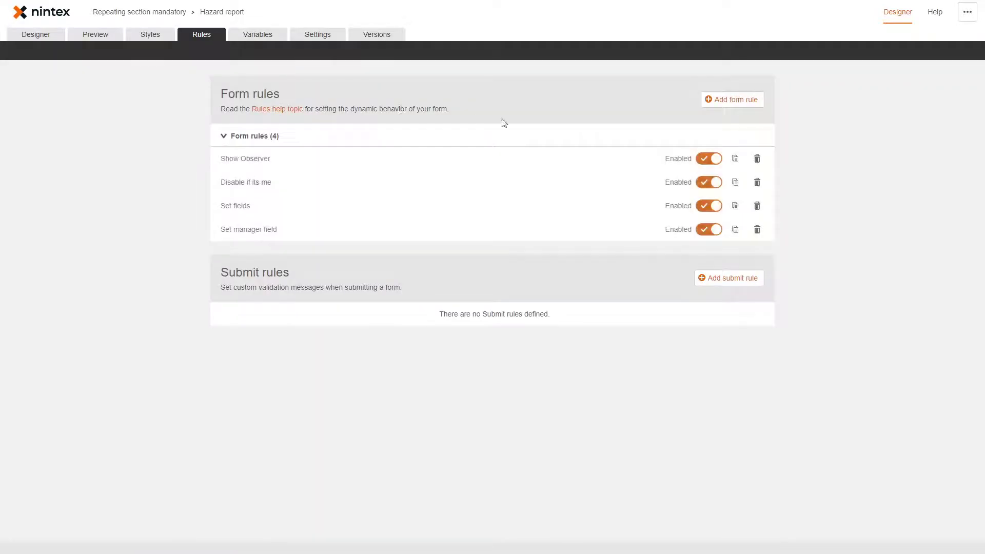
click(731, 100)
click(302, 143)
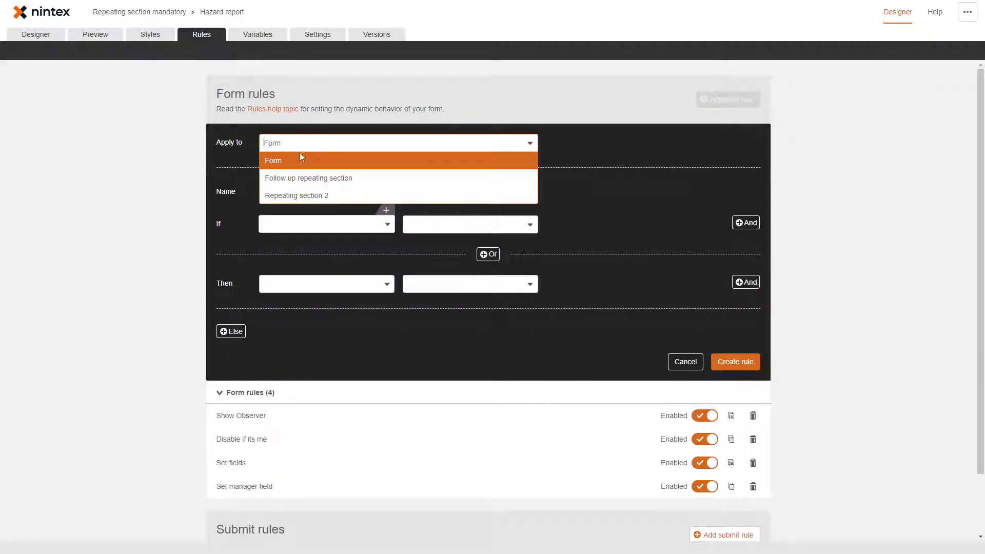
click(303, 179)
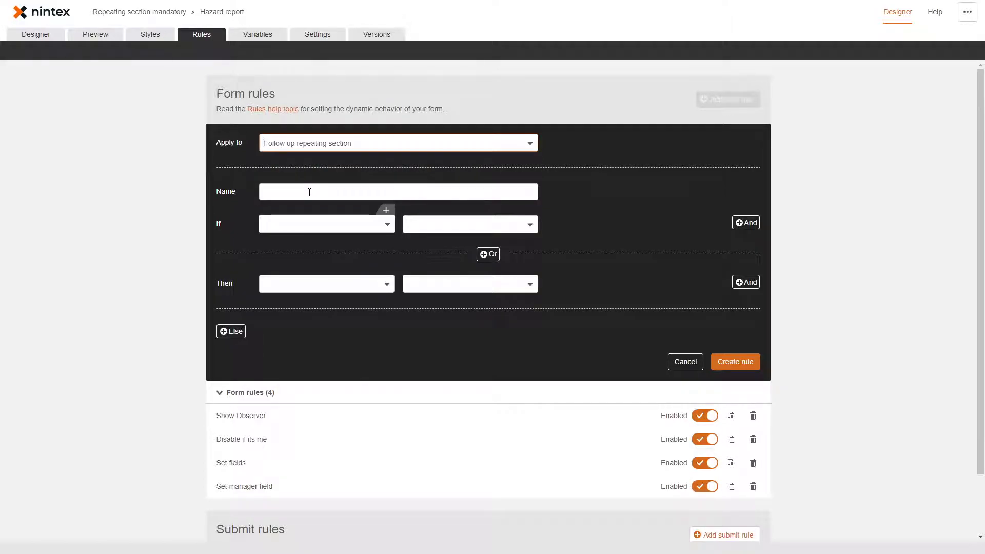
click(301, 224)
click(284, 259)
click(430, 224)
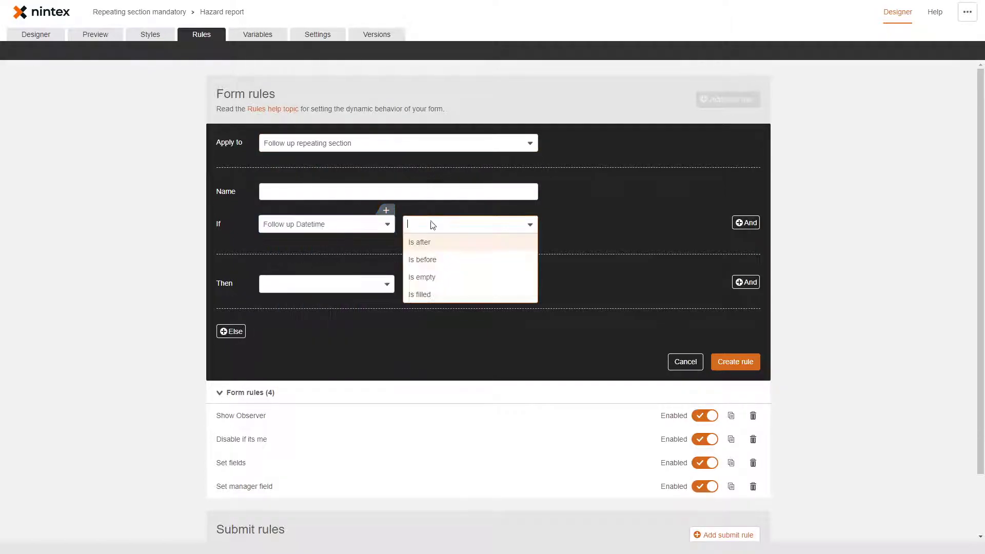
click(434, 297)
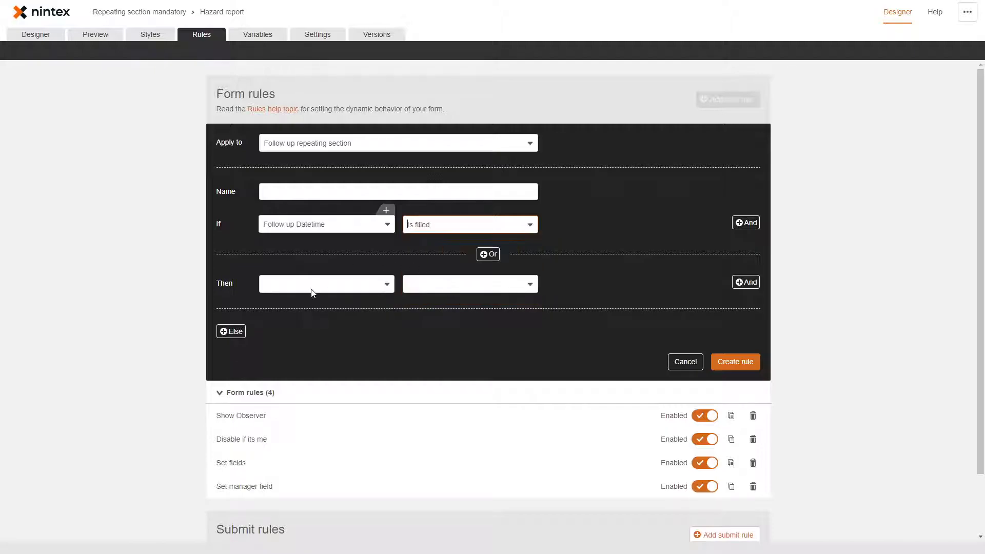
Step: Add Then actions to the rule that control the Required property of Follow up Description and Follow up Rating
click(310, 285)
click(299, 321)
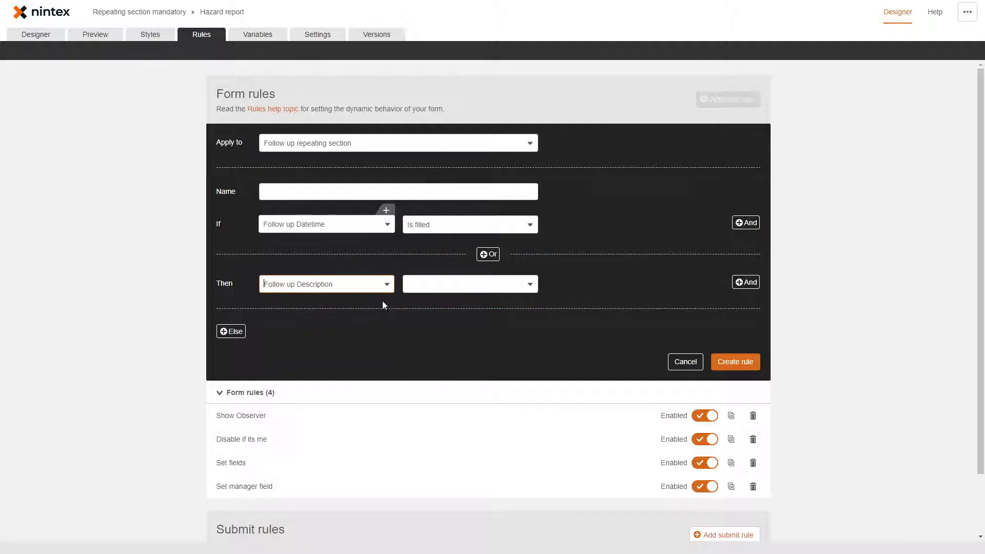
click(745, 282)
click(327, 318)
click(310, 370)
click(444, 287)
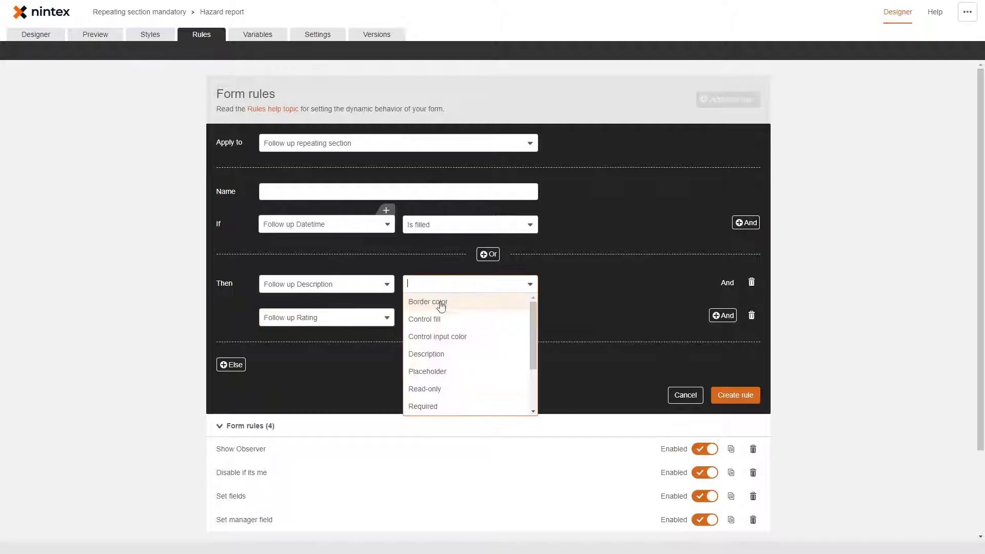
click(429, 405)
click(456, 321)
click(440, 423)
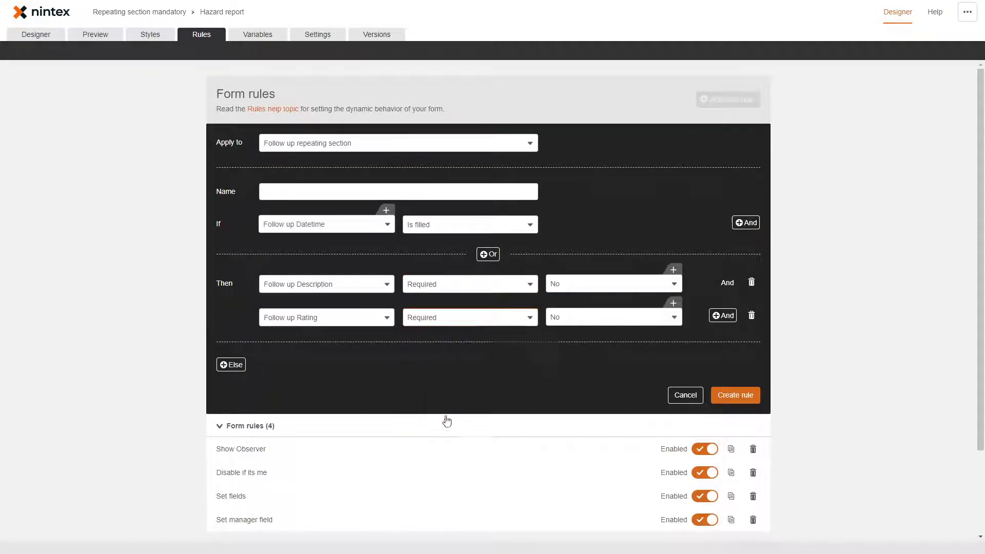
Step: Set Required to Yes in the Then actions for both Follow up Description and Follow up Rating
click(578, 285)
click(573, 300)
click(574, 318)
click(576, 334)
Step: Add Else actions that set Required to No for Follow up Description and Follow up Rating
click(231, 364)
click(307, 374)
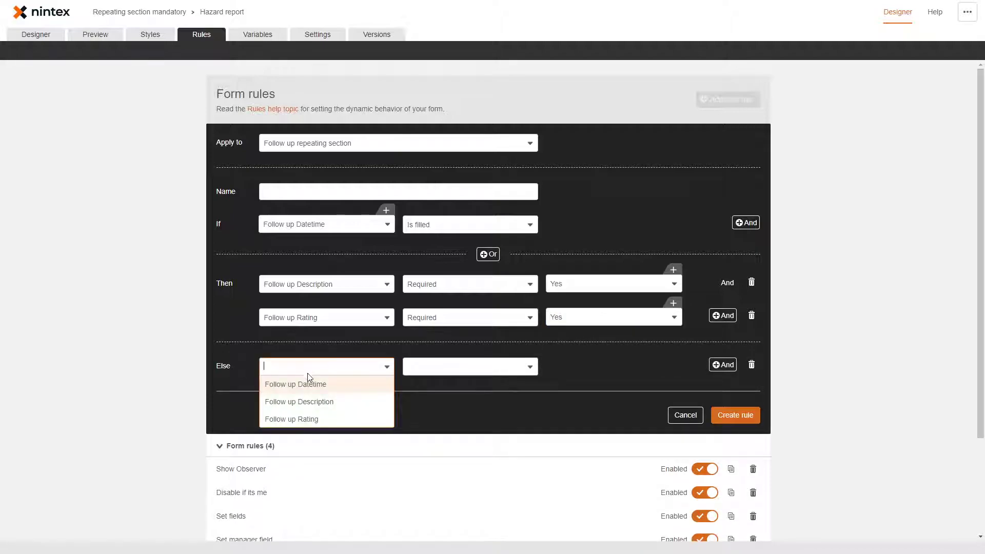
click(310, 401)
click(722, 365)
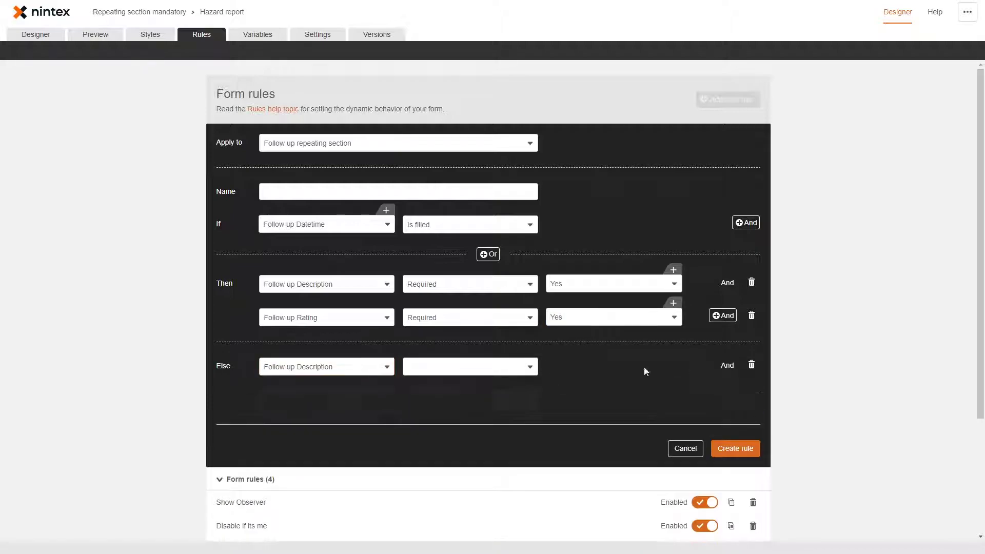
click(338, 400)
click(323, 454)
click(433, 372)
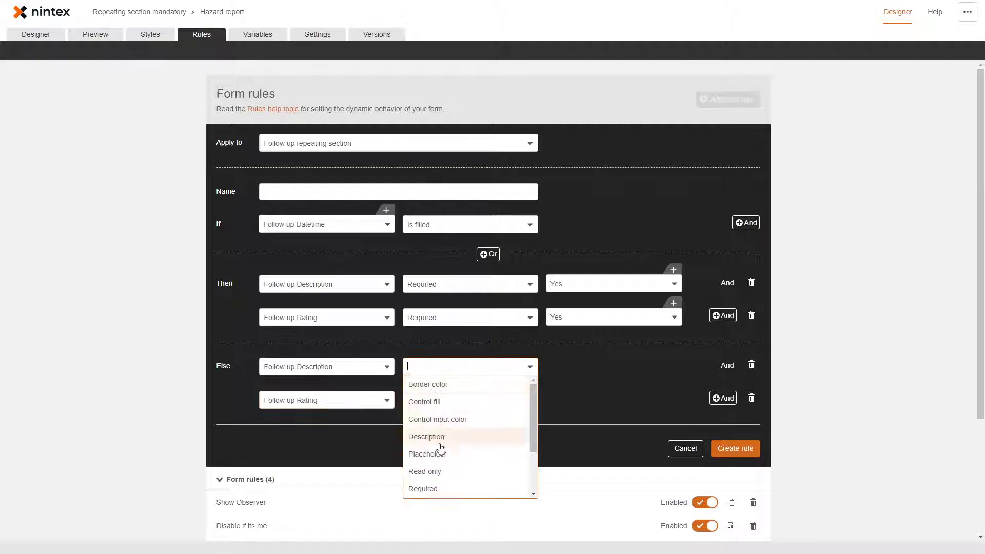
click(426, 471)
click(457, 400)
click(423, 504)
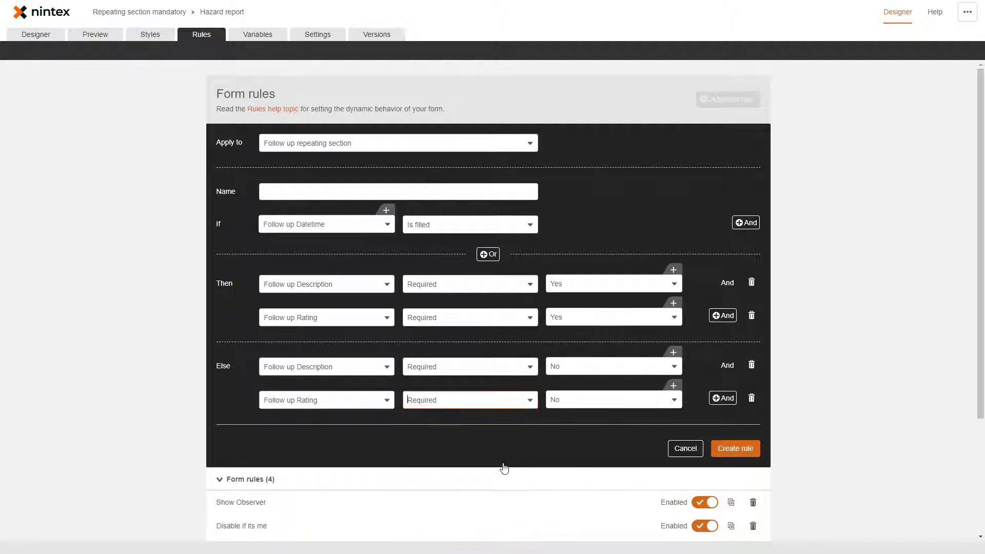
Step: Name the rule "Set mandatory fields" and create it
click(346, 192)
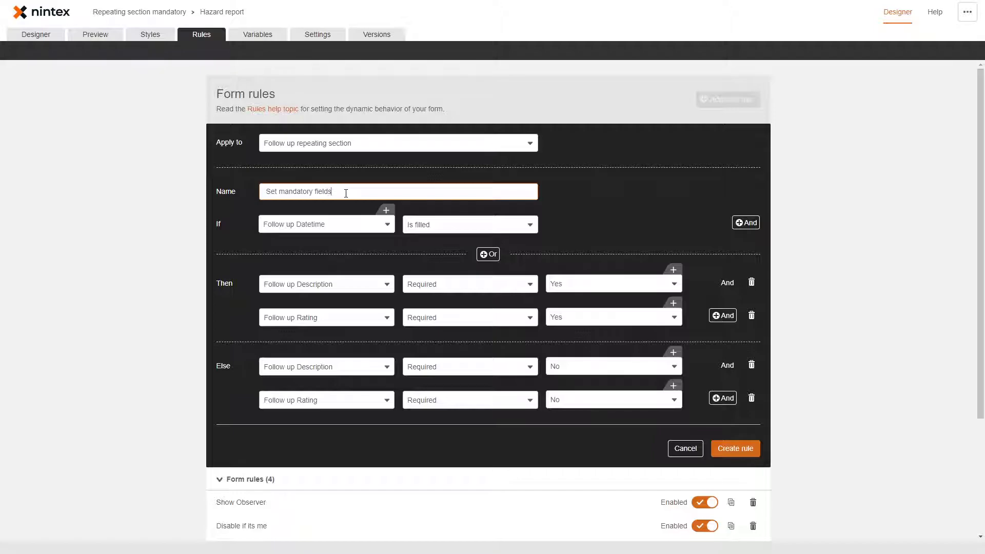
click(735, 448)
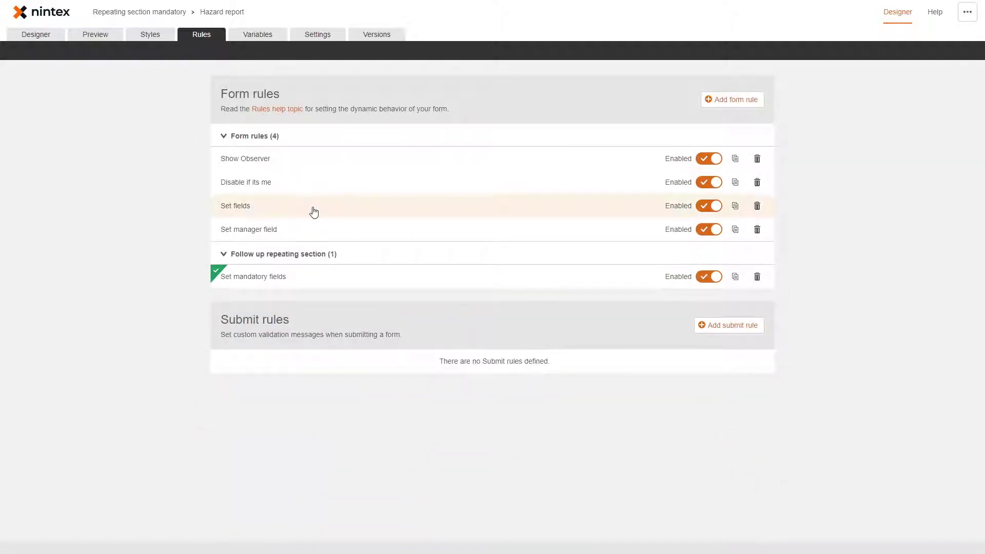
Step: Preview the form, choose a site, and advance through to the Person reporting hazard page with the Follow up actions fields left empty
click(117, 40)
click(391, 164)
click(392, 245)
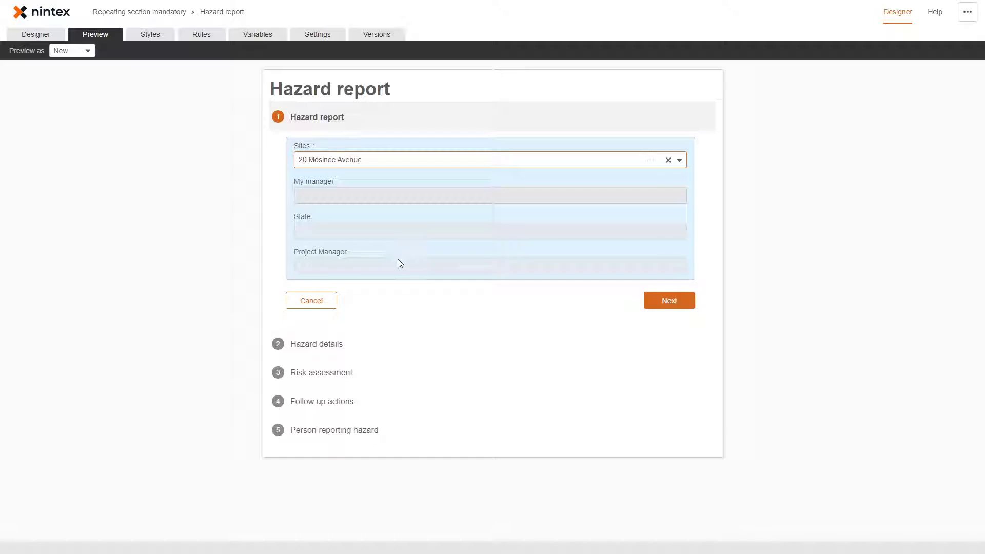
click(671, 304)
scroll(654, 380, down, 5)
click(659, 413)
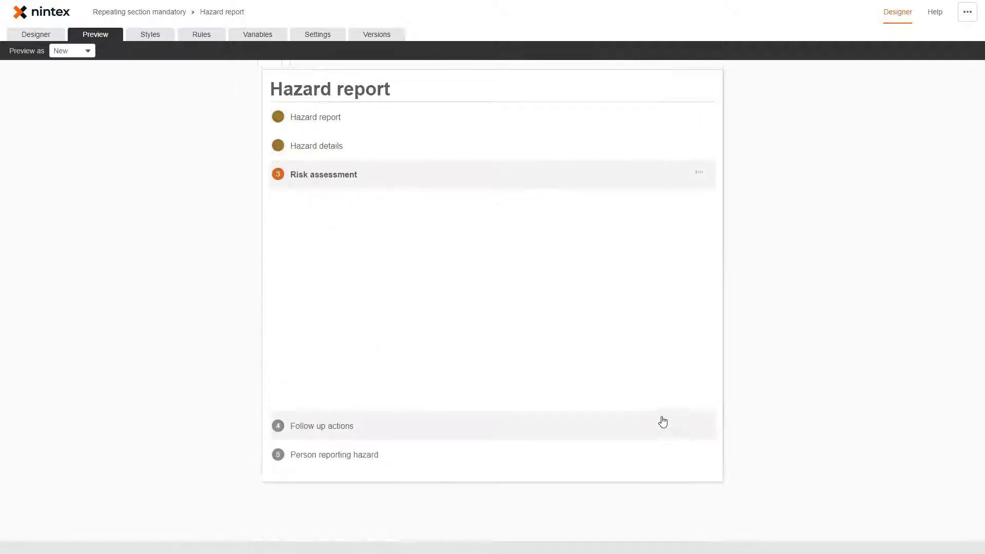
click(667, 384)
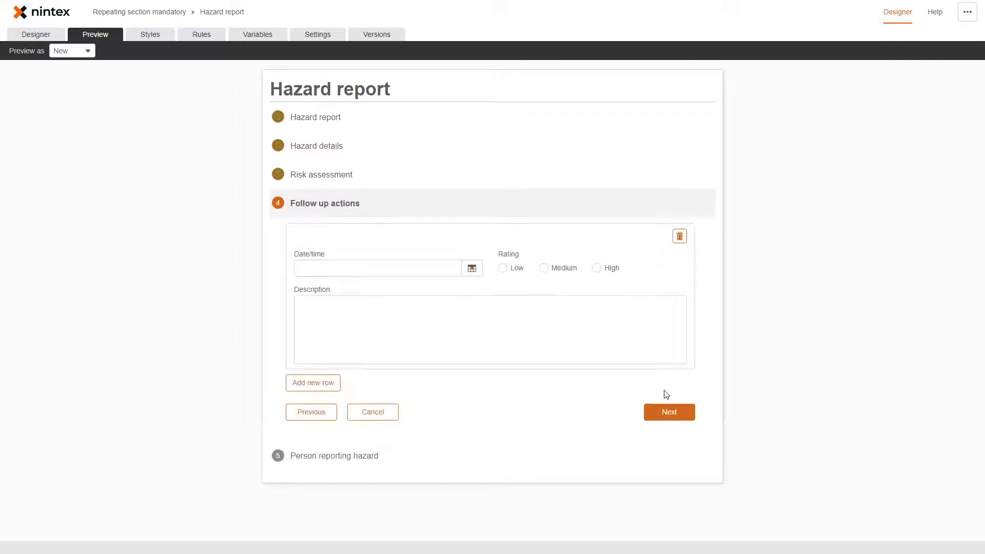
click(669, 415)
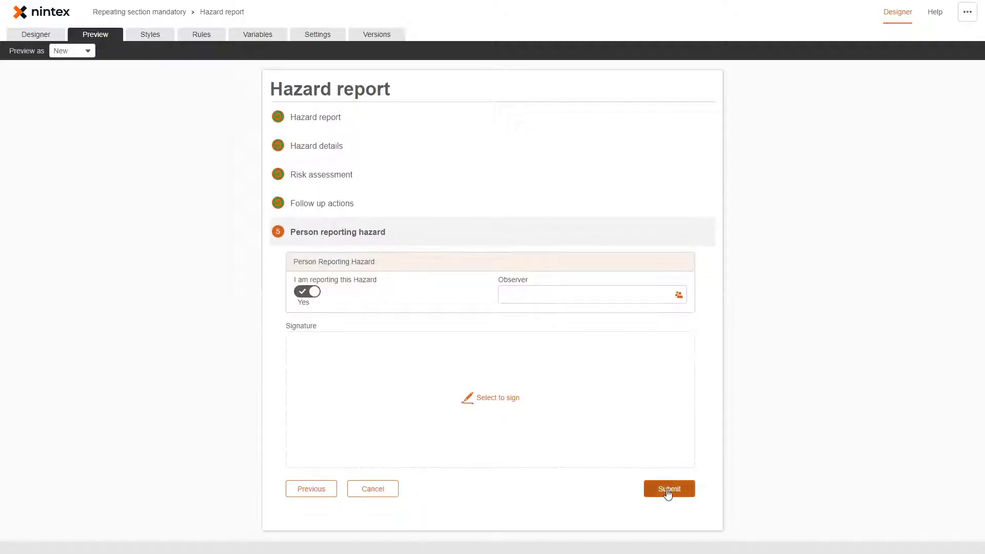
Step: Return to Follow up actions, set Date/time to 22 Mar 2021, and try to submit the form with Rating and Description blank
click(311, 489)
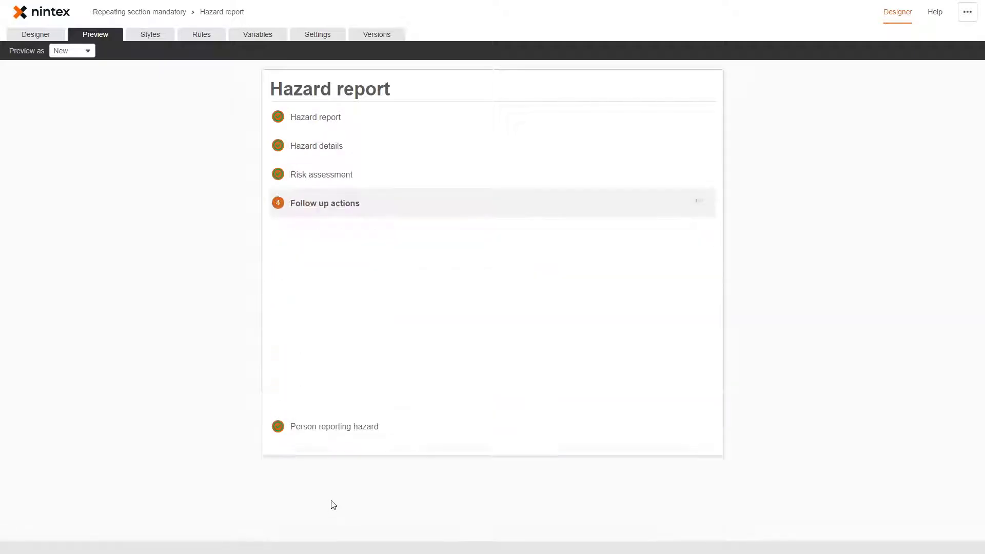
click(385, 270)
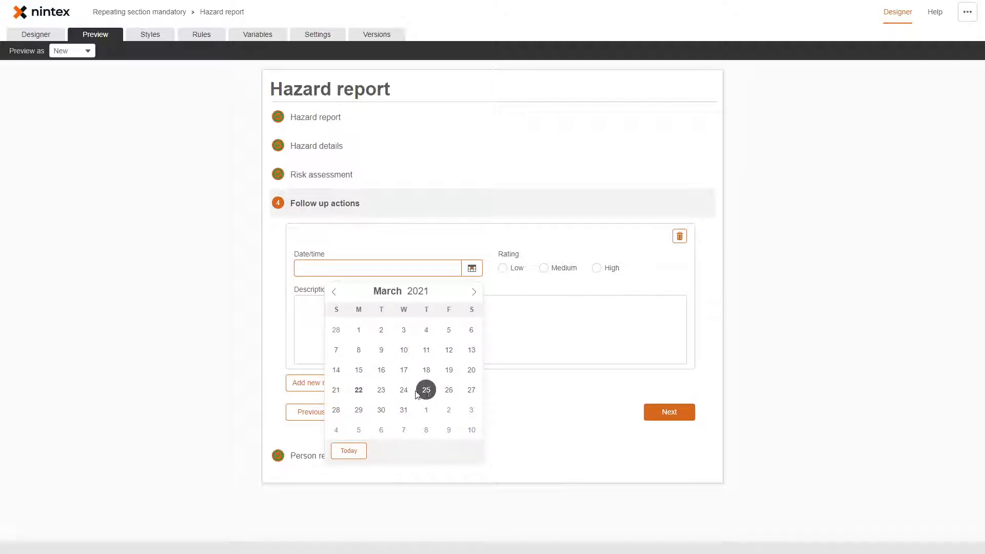
click(358, 390)
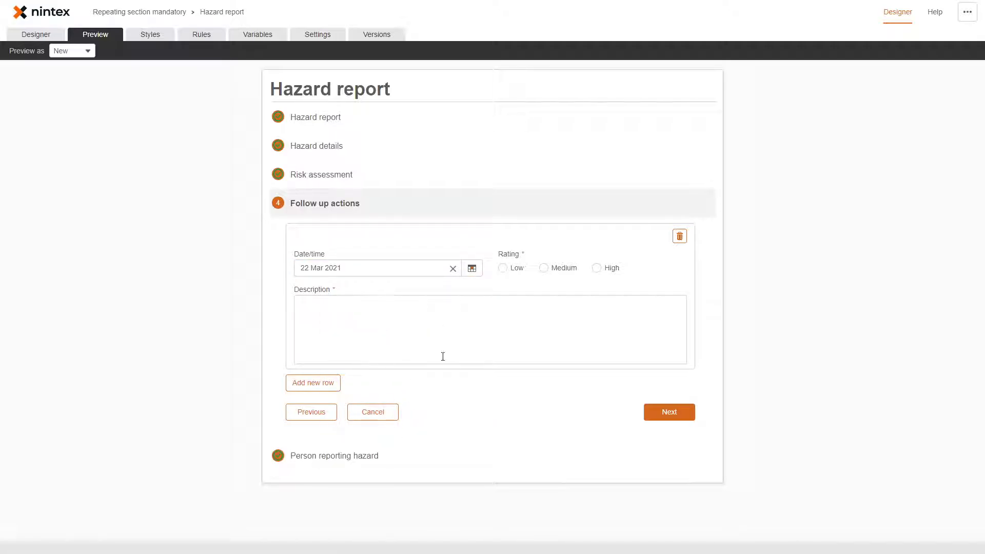
click(671, 413)
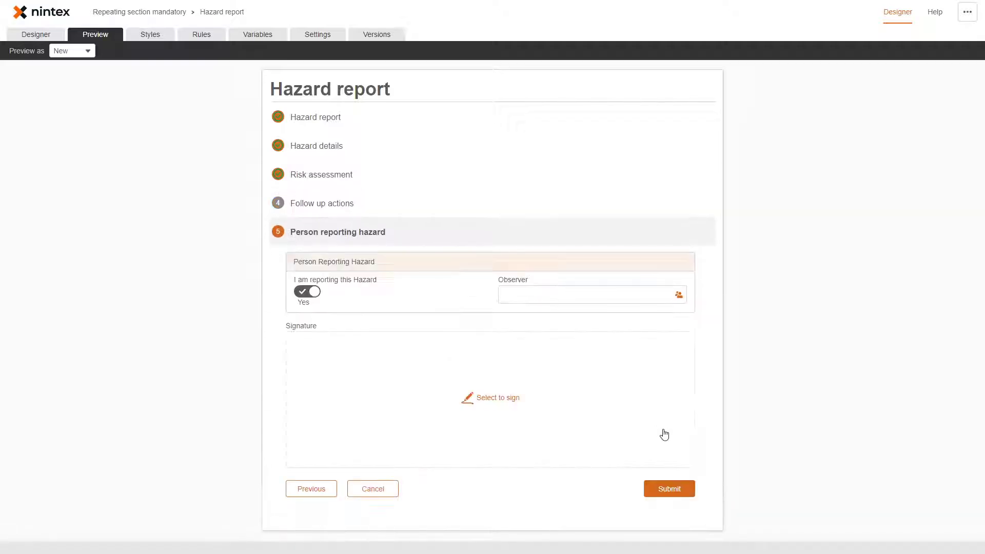
click(667, 491)
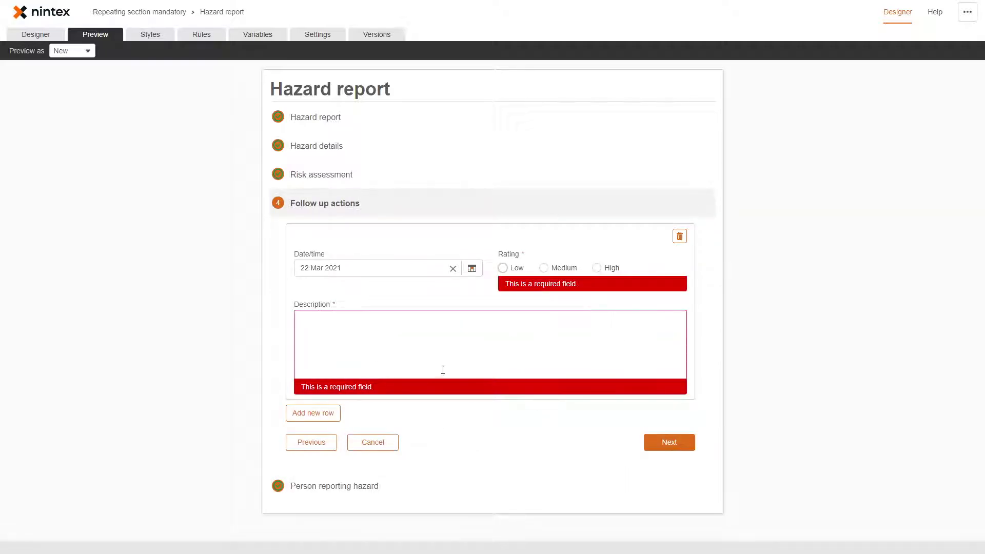